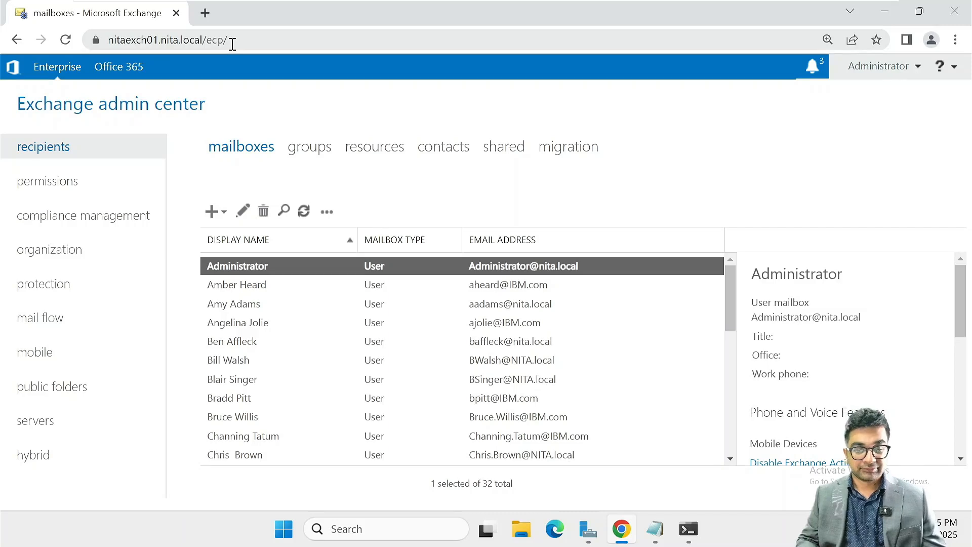
List receive connectors for server NITAEXCH01.NITA.local and select Default Frontend NITAEXCH01
{"action": "left_click", "coordinate": [61, 324]}
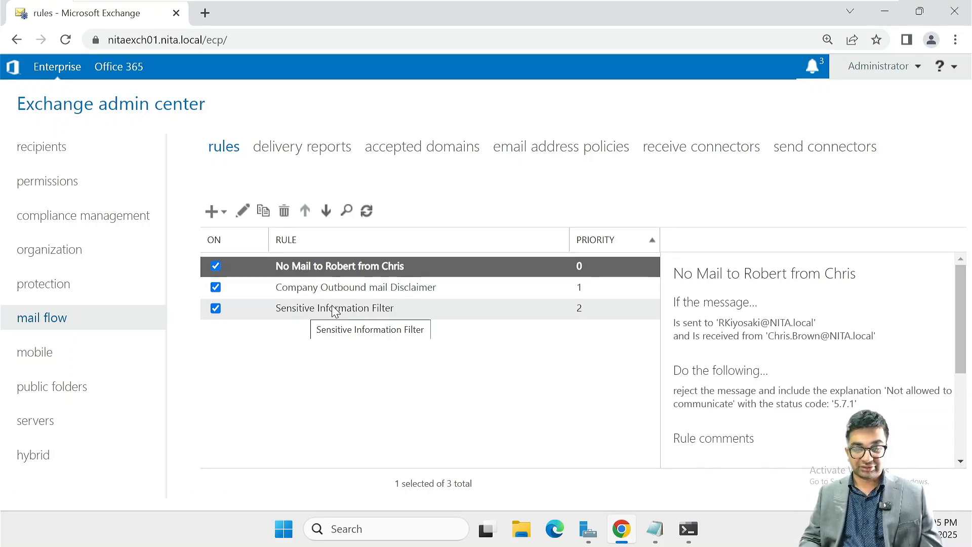
{"action": "left_click", "coordinate": [699, 147]}
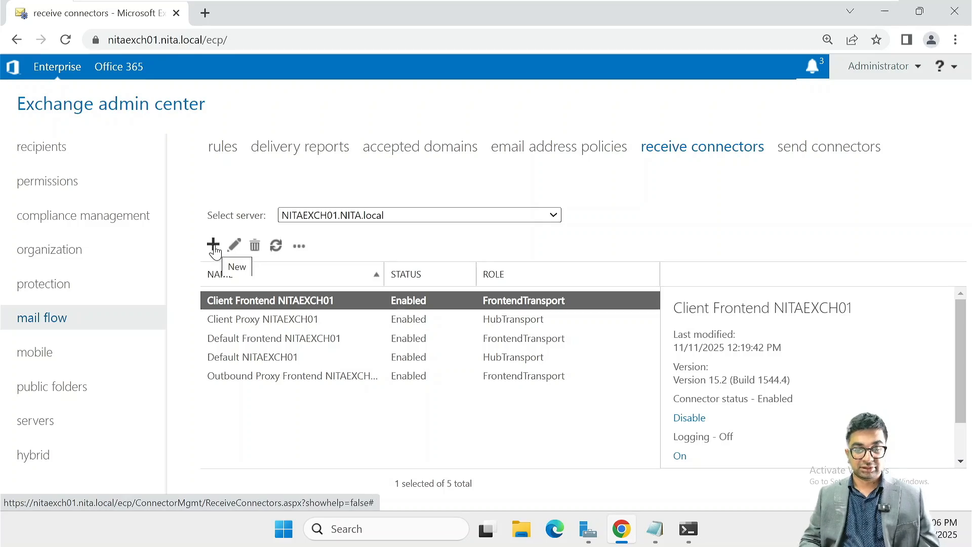
{"action": "left_click", "coordinate": [372, 214]}
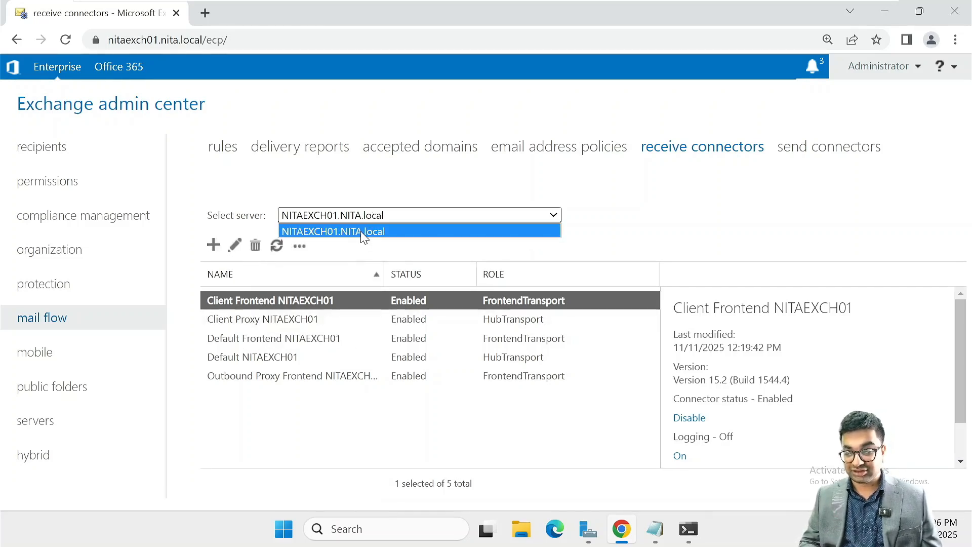
{"action": "left_click", "coordinate": [364, 231]}
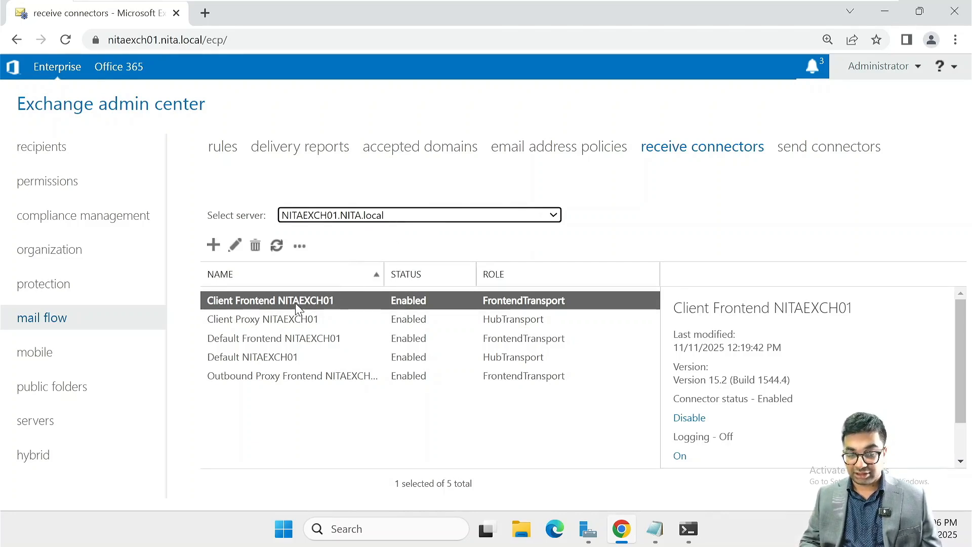
{"action": "left_click", "coordinate": [280, 338]}
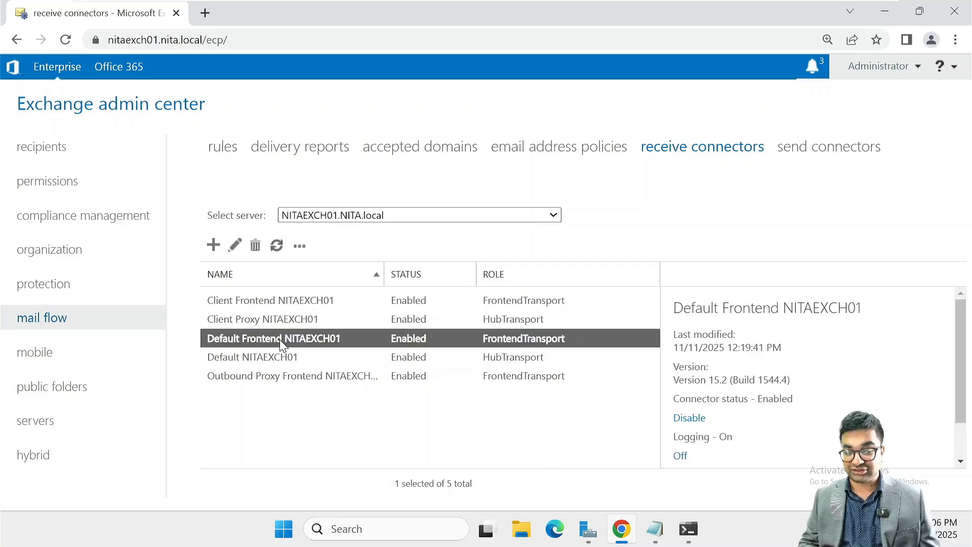
Change Default Frontend NITAEXCH01's Maximum receive message size from 36 to 25 MB and save
{"action": "double_click", "coordinate": [280, 340]}
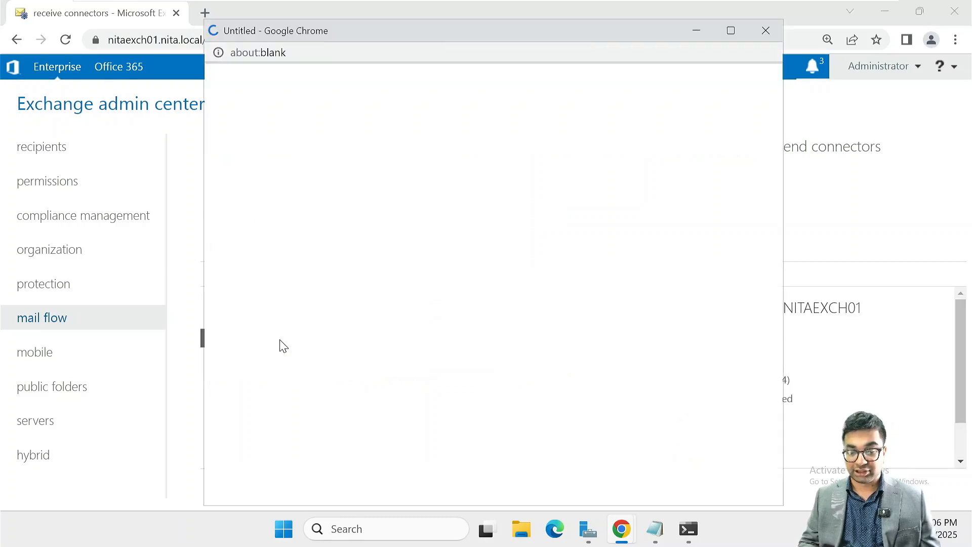
{"action": "scroll", "coordinate": [462, 258], "scroll_direction": "down", "scroll_amount": 3}
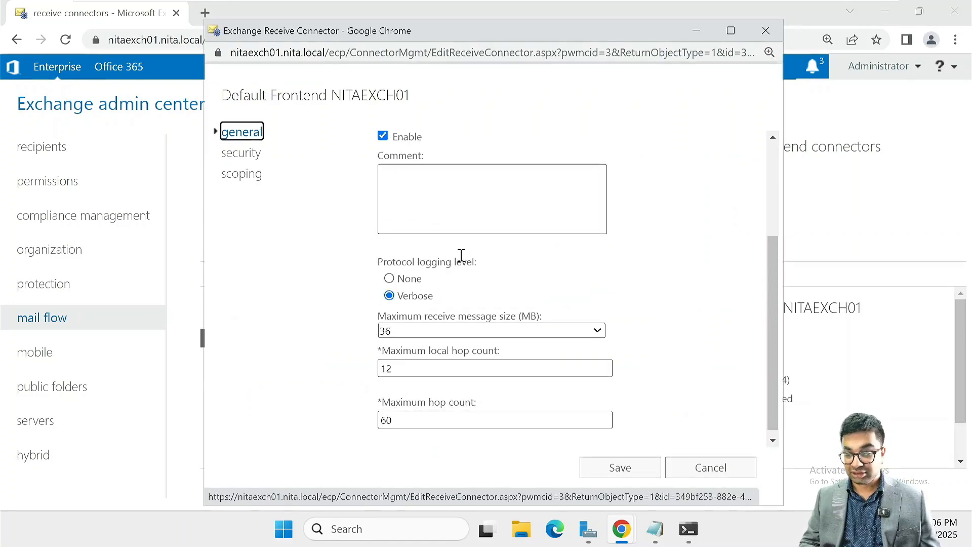
{"action": "scroll", "coordinate": [462, 255], "scroll_direction": "down", "scroll_amount": 1}
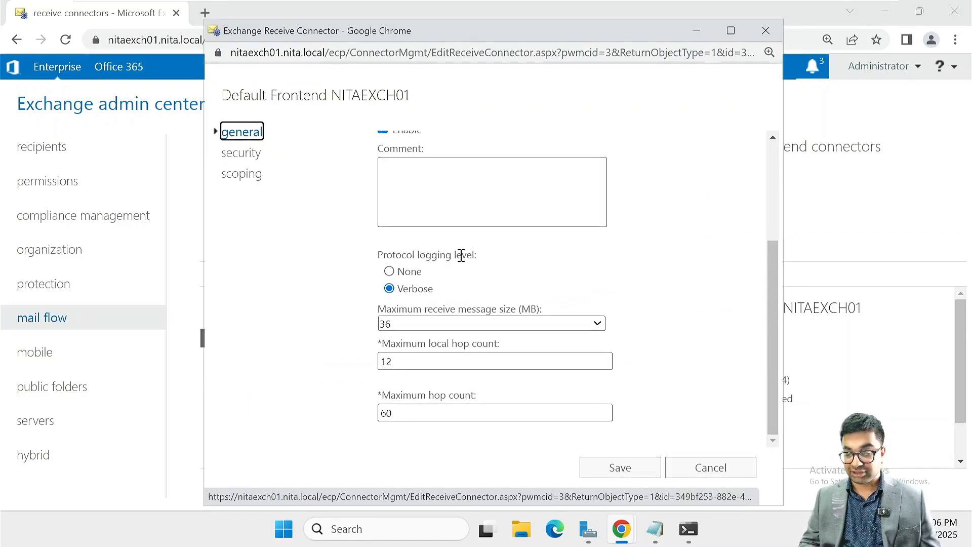
{"action": "left_click", "coordinate": [420, 322]}
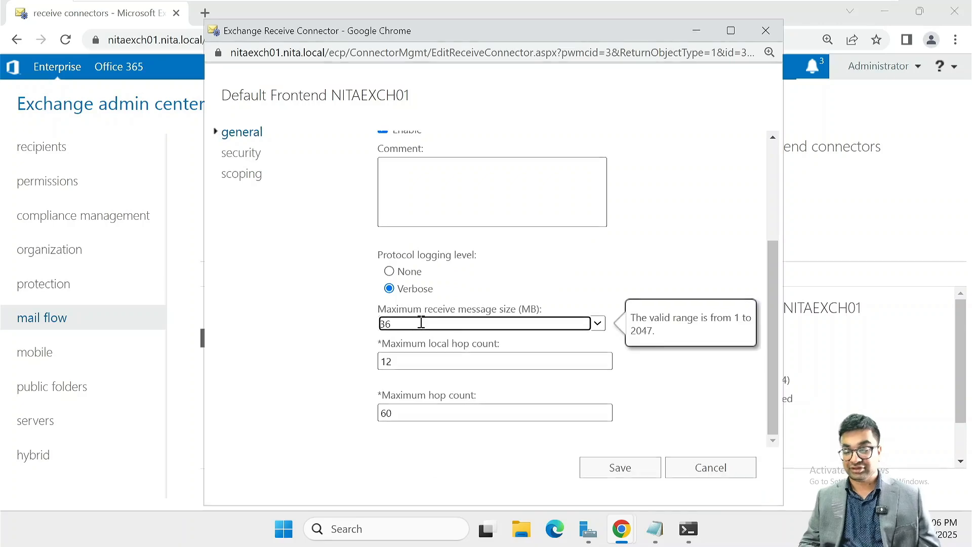
{"action": "left_click", "coordinate": [731, 31]}
{"action": "key", "text": "ctrl+plus"}
{"action": "key", "text": "ctrl+plus"}
{"action": "key", "text": "ctrl+plus"}
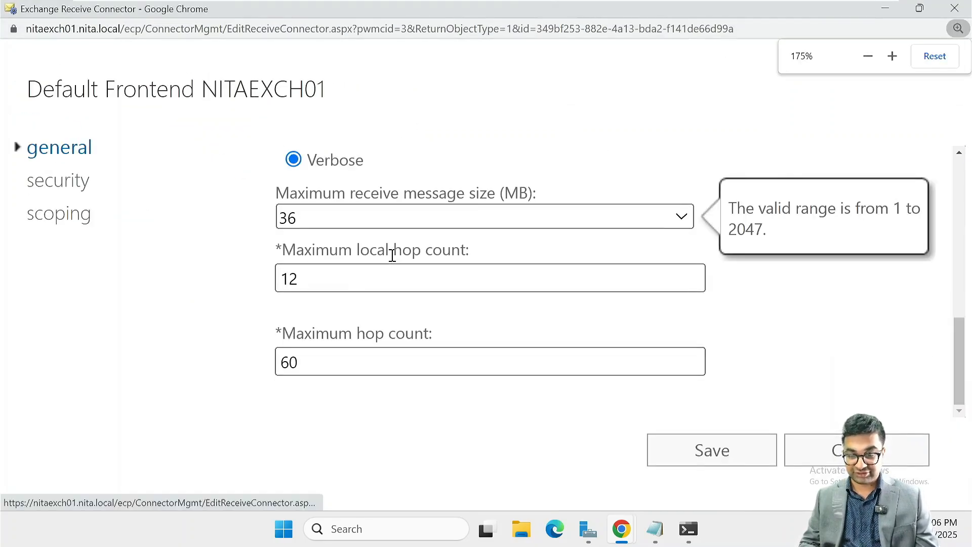
{"action": "left_click", "coordinate": [325, 215]}
{"action": "key", "text": "BackSpace"}
{"action": "key", "text": "BackSpace"}
{"action": "type", "text": "2"}
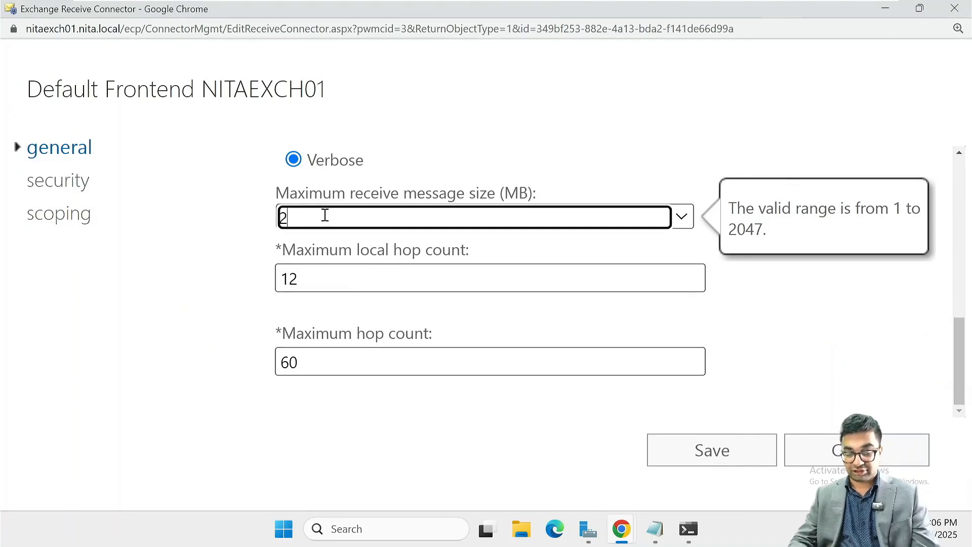
{"action": "type", "text": "5"}
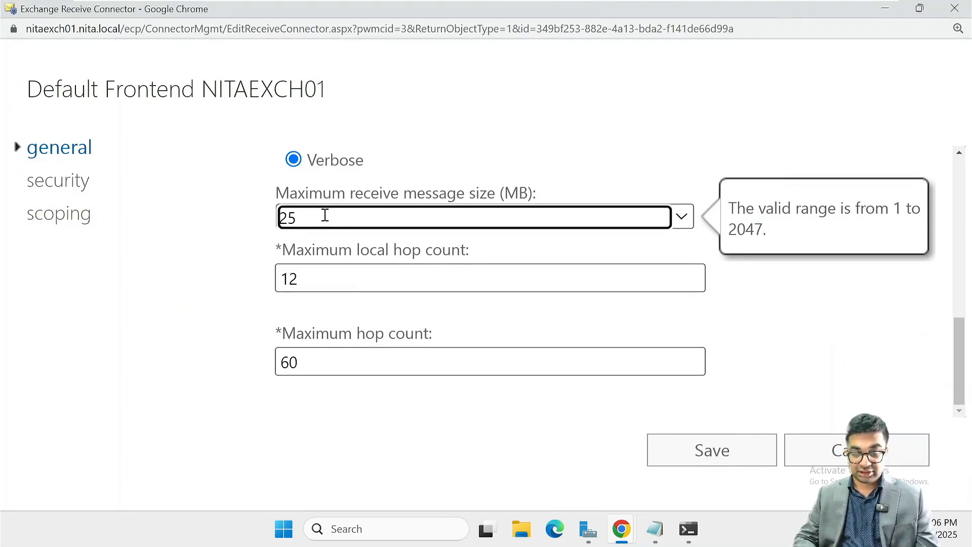
{"action": "left_click", "coordinate": [700, 456]}
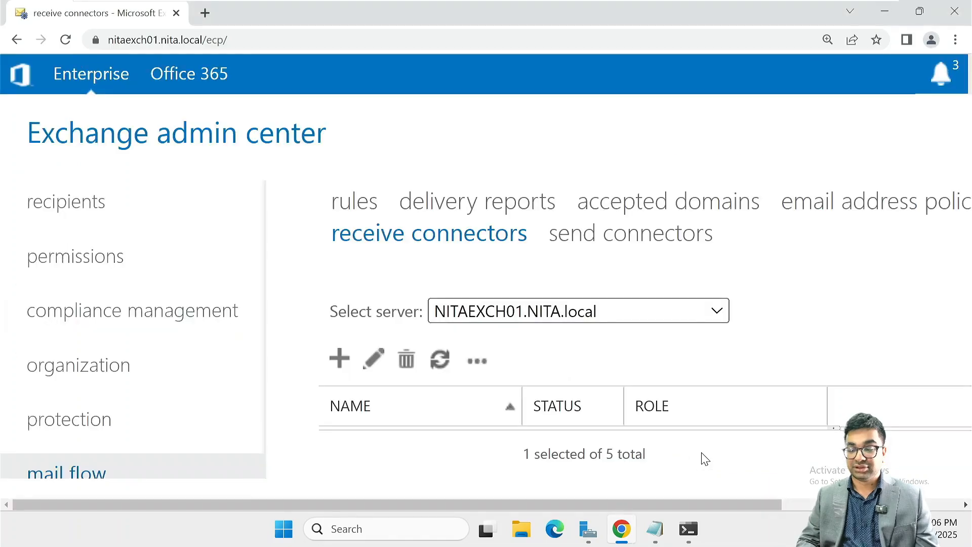
{"action": "key", "text": "ctrl+minus"}
{"action": "key", "text": "ctrl+minus"}
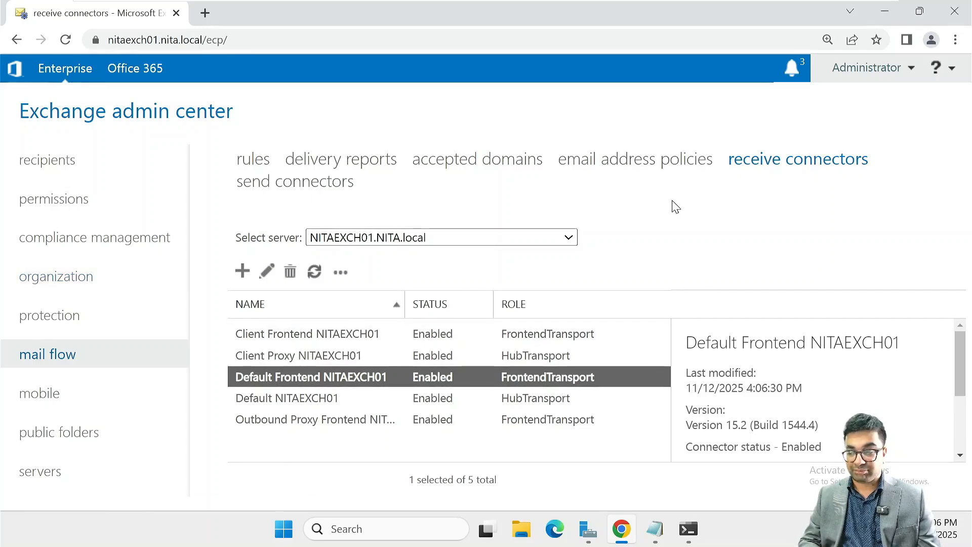
{"action": "key", "text": "ctrl+minus"}
{"action": "key", "text": "ctrl+minus"}
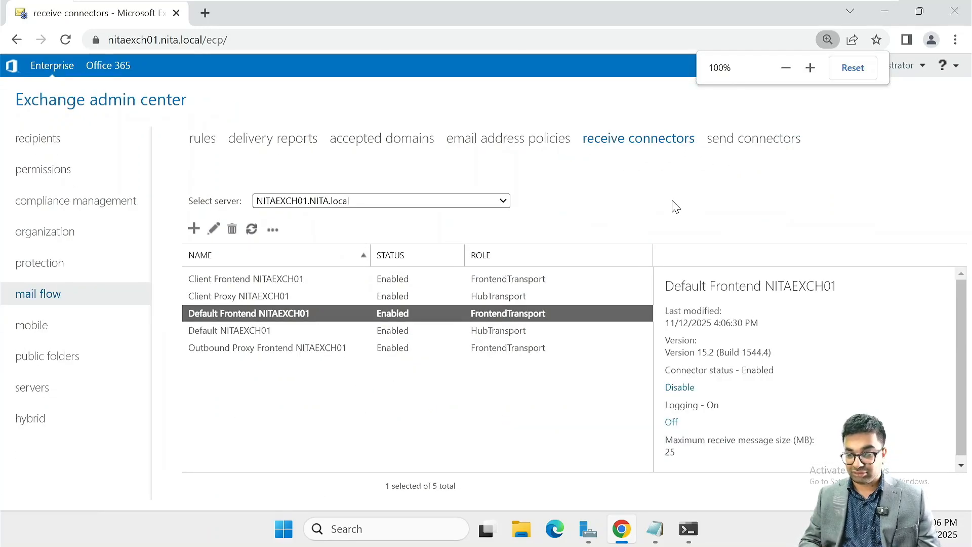
{"action": "key", "text": "ctrl+plus"}
{"action": "key", "text": "ctrl+plus"}
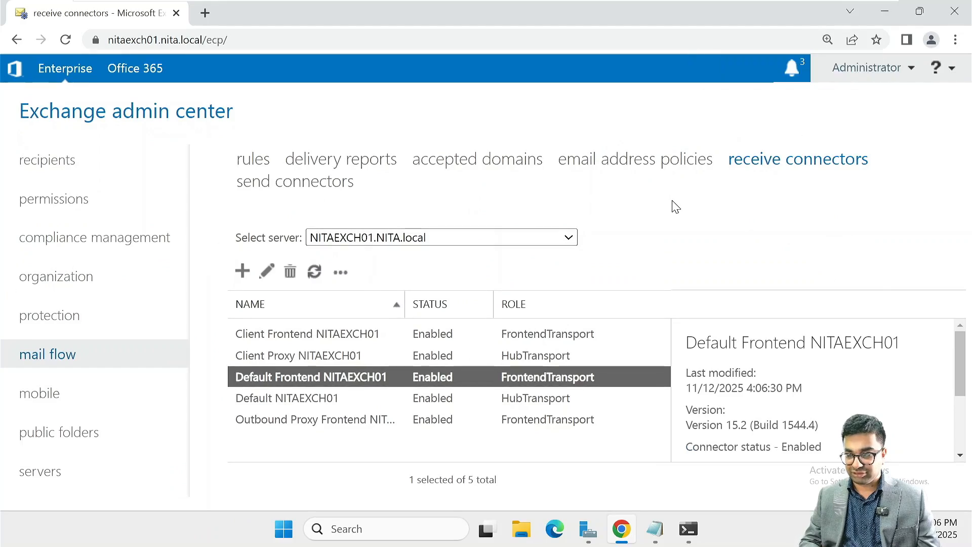
{"action": "key", "text": "ctrl+minus"}
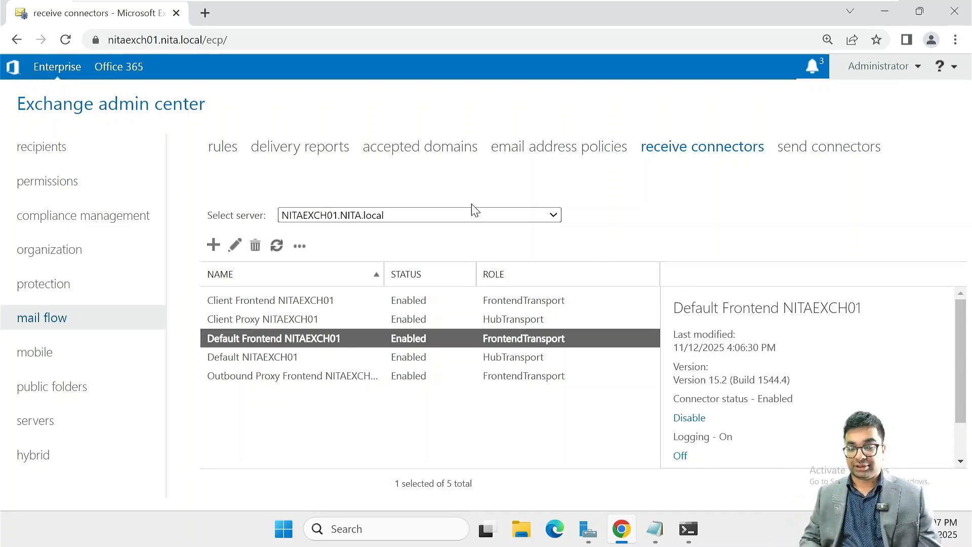
Start a new Apply disclaimers mail flow rule named 'Company Inside Mail Message'
{"action": "left_click", "coordinate": [236, 152]}
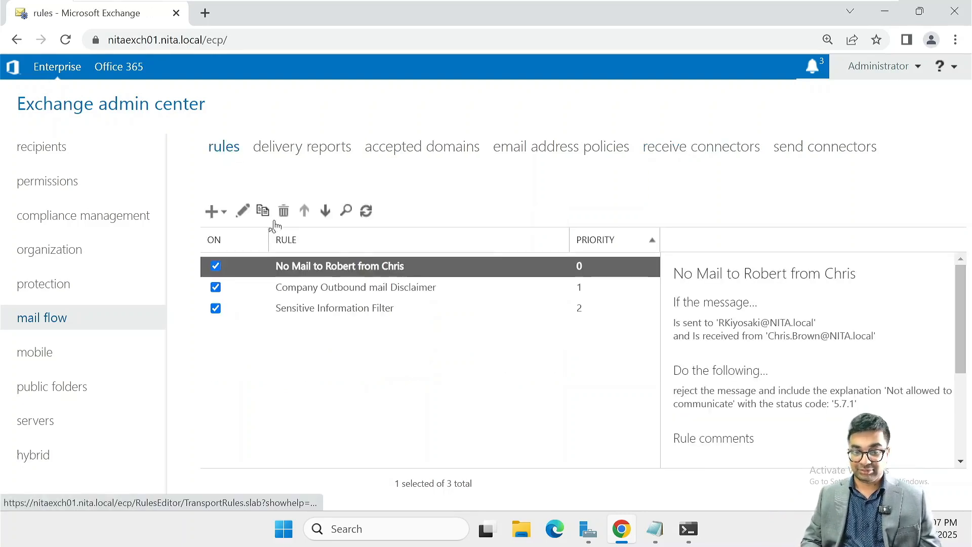
{"action": "left_click", "coordinate": [224, 213]}
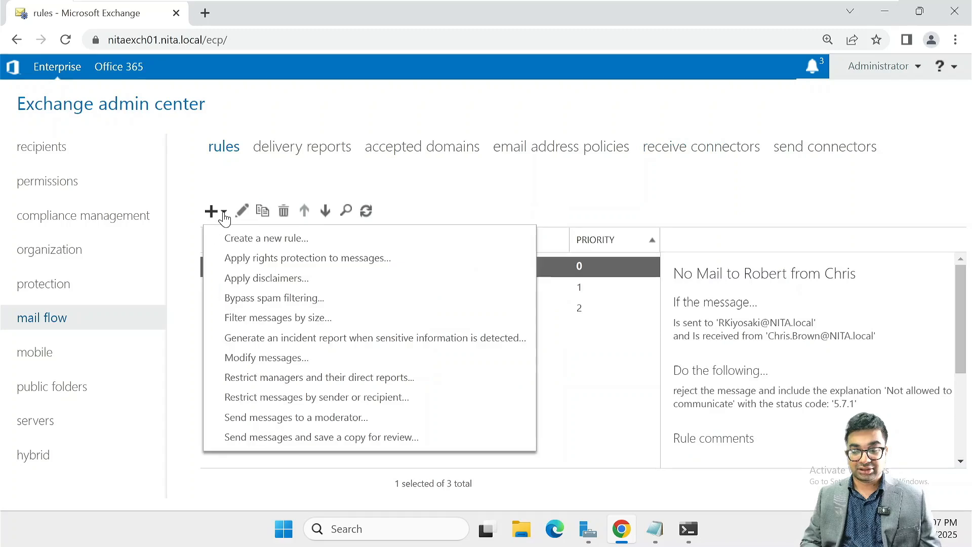
{"action": "left_click", "coordinate": [280, 284]}
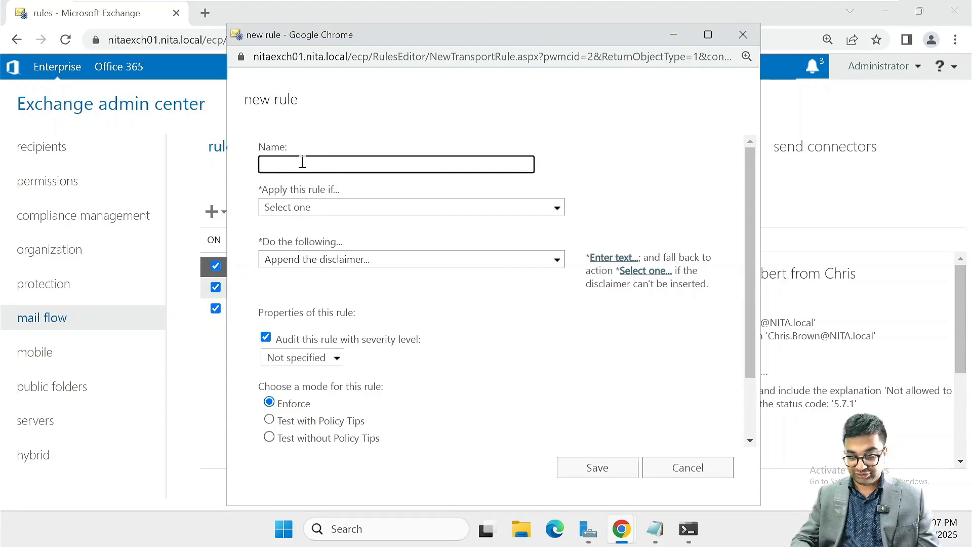
{"action": "type", "text": "Compnay"}
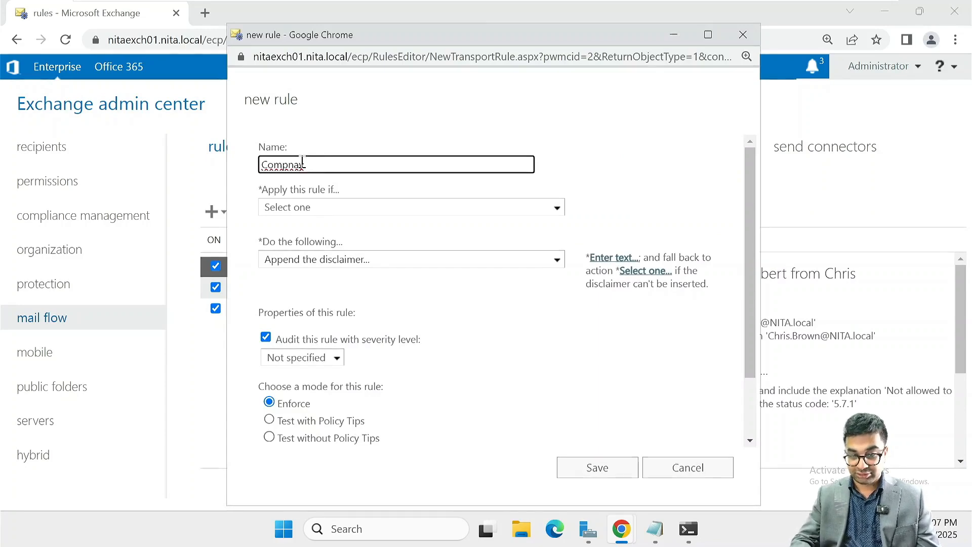
{"action": "key", "text": "BackSpace"}
{"action": "key", "text": "BackSpace"}
{"action": "key", "text": "BackSpace"}
{"action": "key", "text": "BackSpace"}
{"action": "type", "text": "pany"}
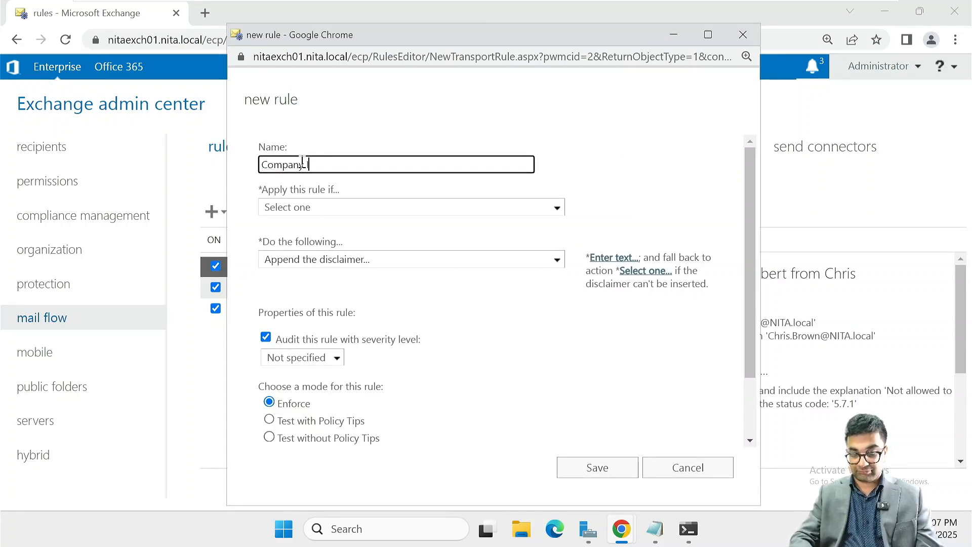
{"action": "type", "text": " Inside "}
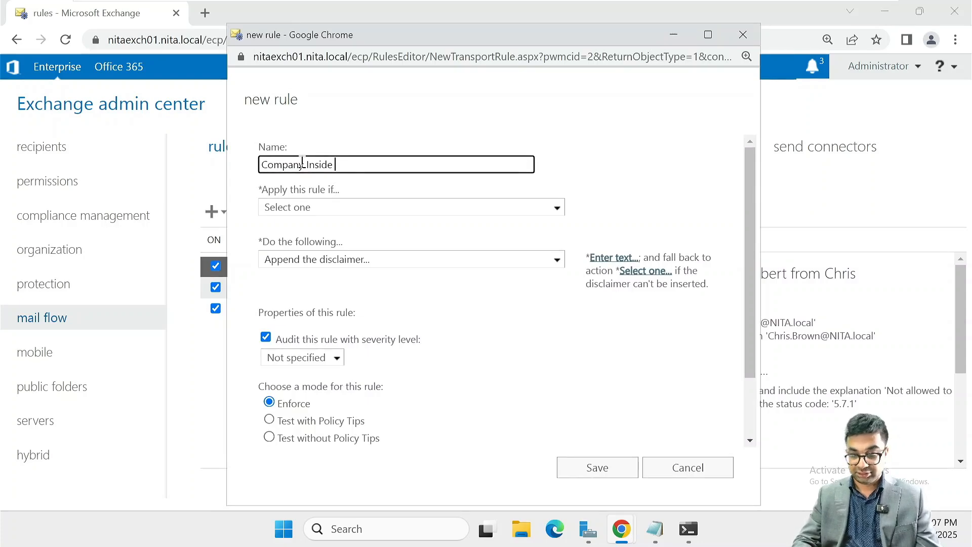
{"action": "type", "text": "Mail Message"}
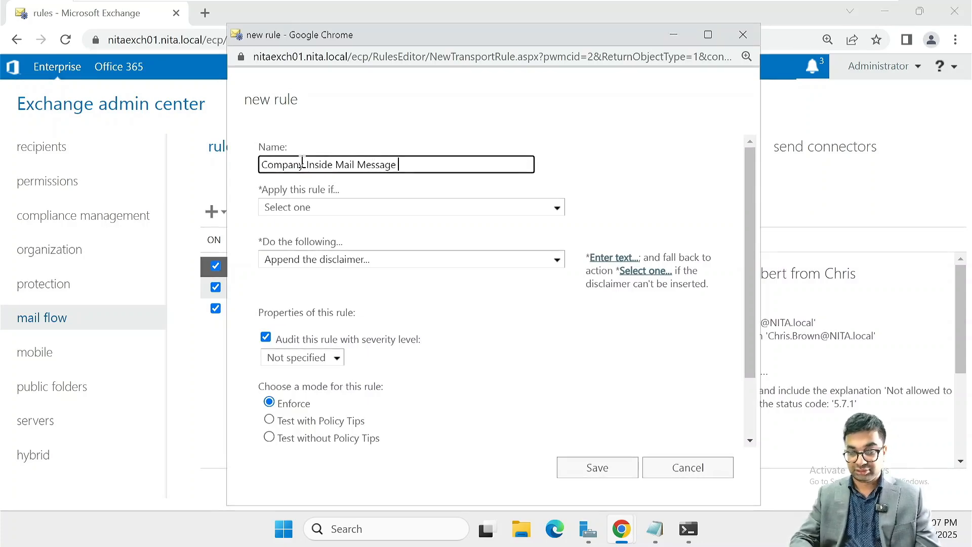
Apply the rule when the recipient is located inside the organization, and open the disclaimer text entry
{"action": "left_click", "coordinate": [330, 209]}
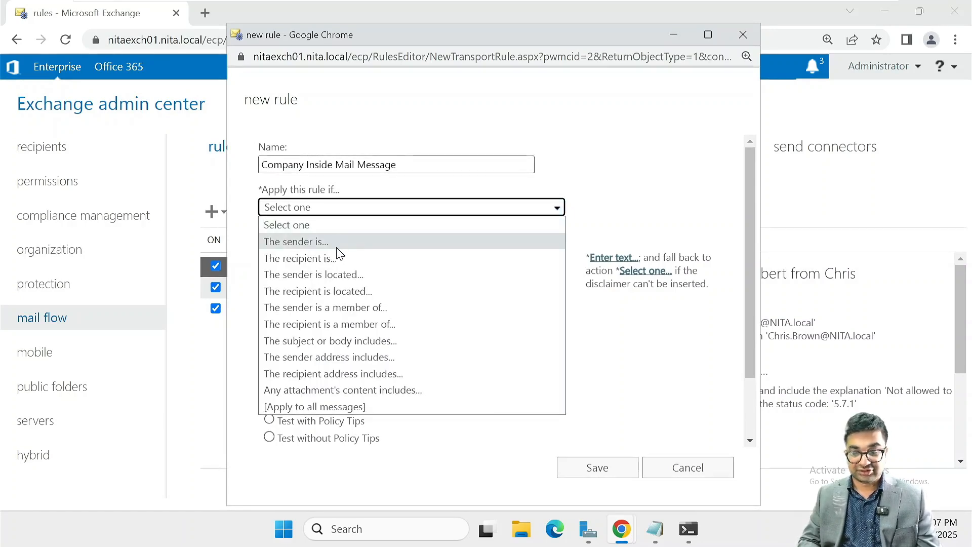
{"action": "left_click", "coordinate": [338, 291]}
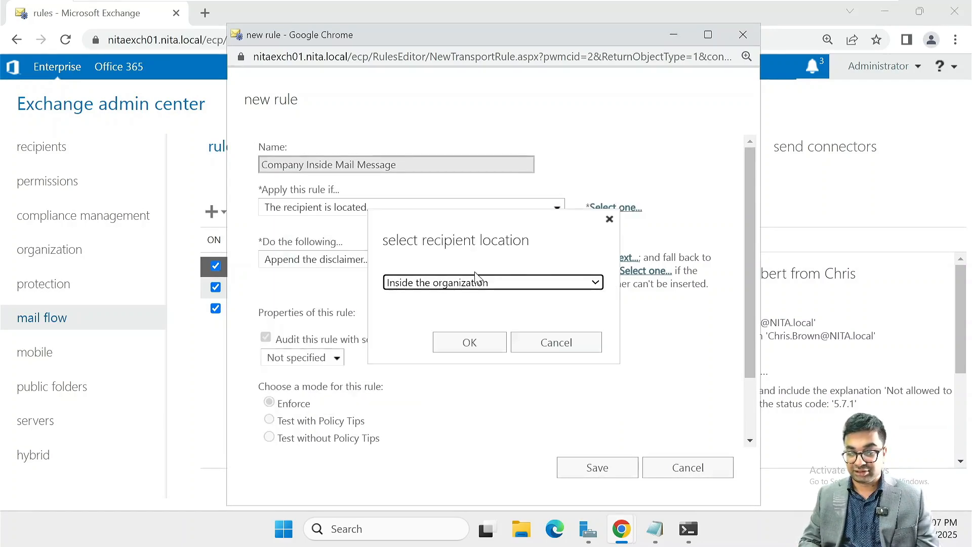
{"action": "left_click", "coordinate": [473, 343]}
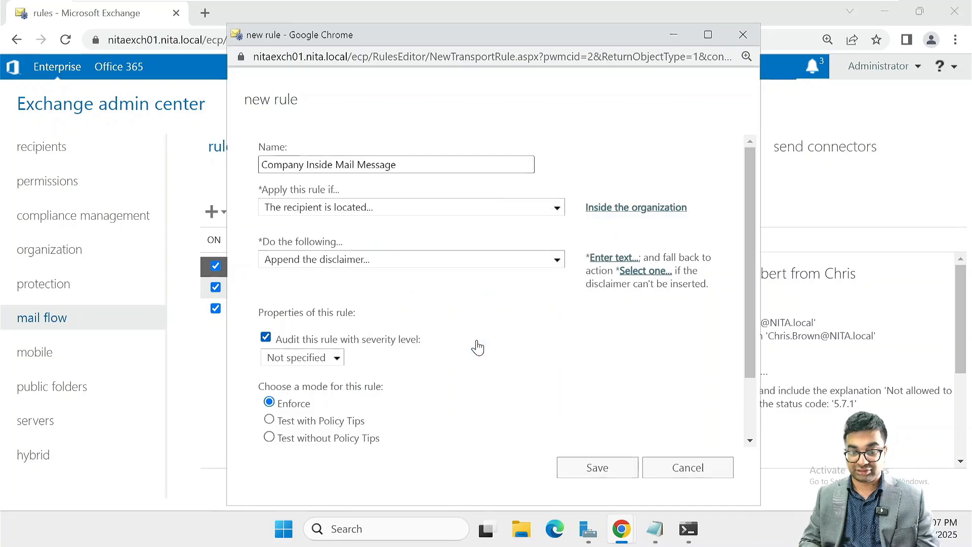
{"action": "left_click", "coordinate": [613, 259]}
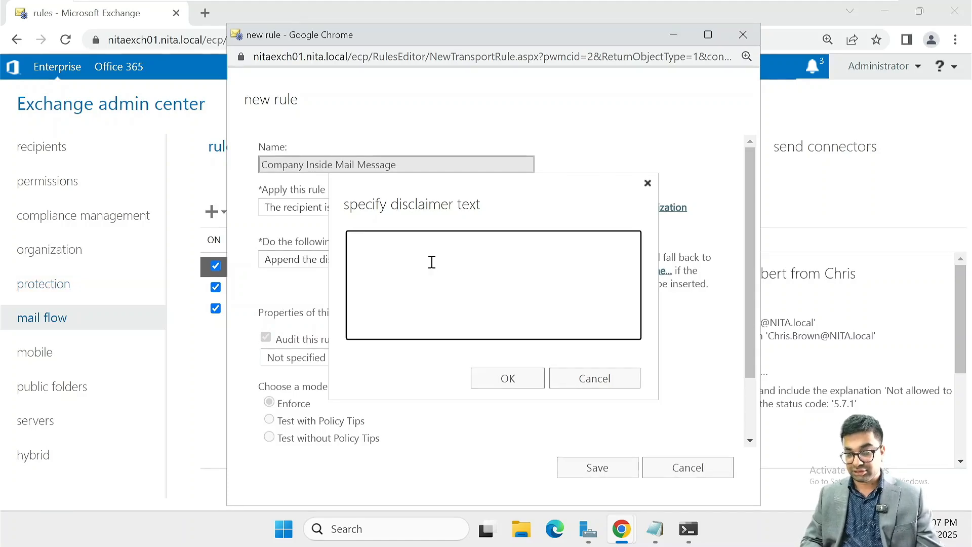
Paste the printing disclaimer text and set the fallback action to Wrap
{"action": "type", "text": "Please avoid printing this email until and unless it is required to do so"}
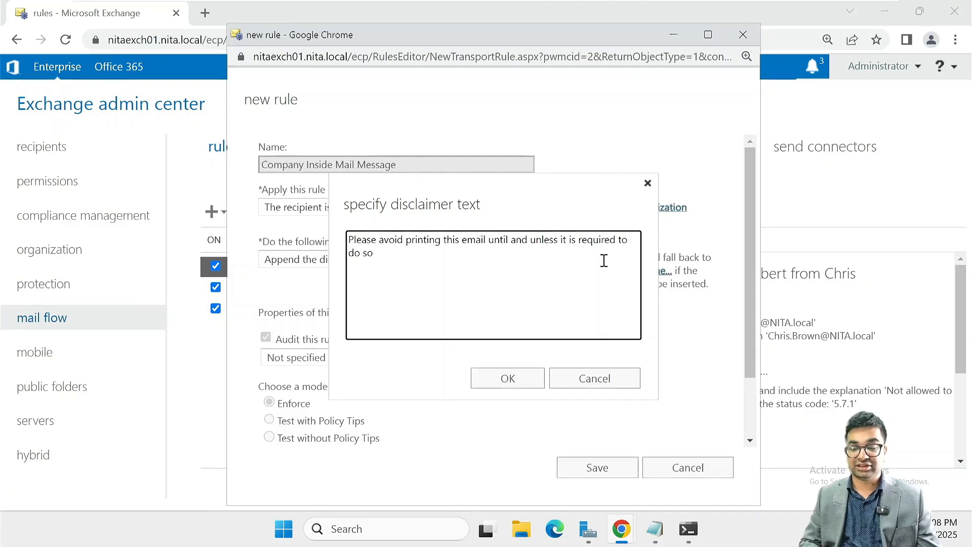
{"action": "left_click", "coordinate": [508, 379]}
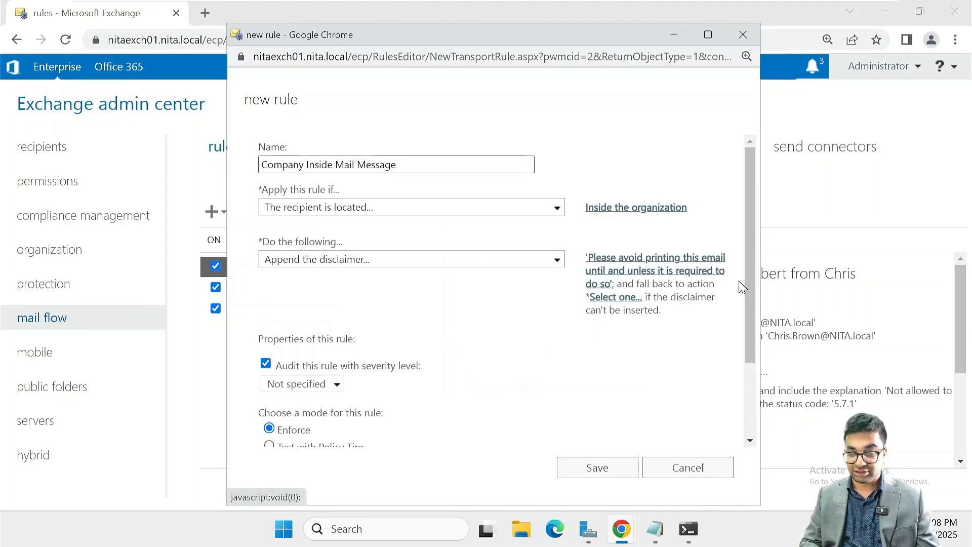
{"action": "left_click", "coordinate": [615, 298]}
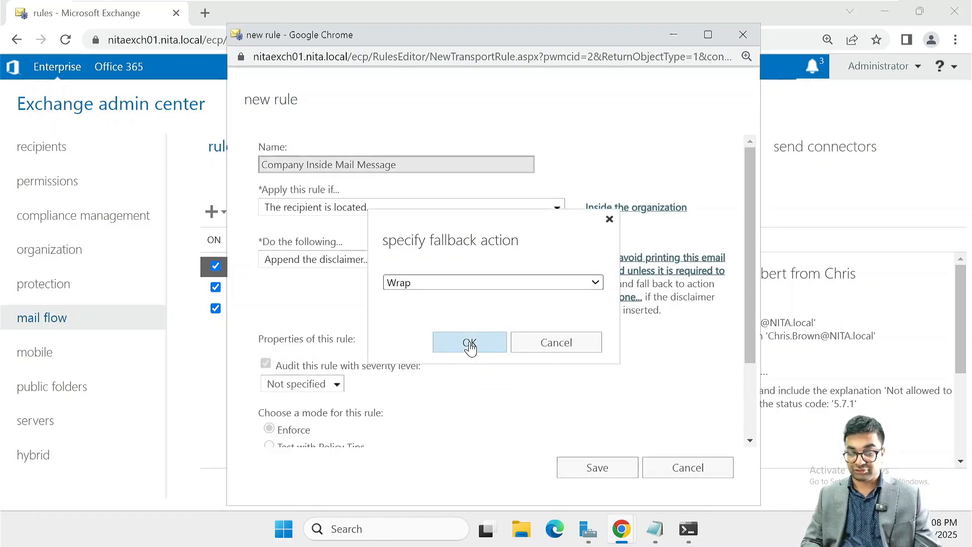
{"action": "left_click", "coordinate": [471, 346]}
Save the rule, removing the trailing space from its name after the whitespace error
{"action": "scroll", "coordinate": [549, 373], "scroll_direction": "down", "scroll_amount": 2}
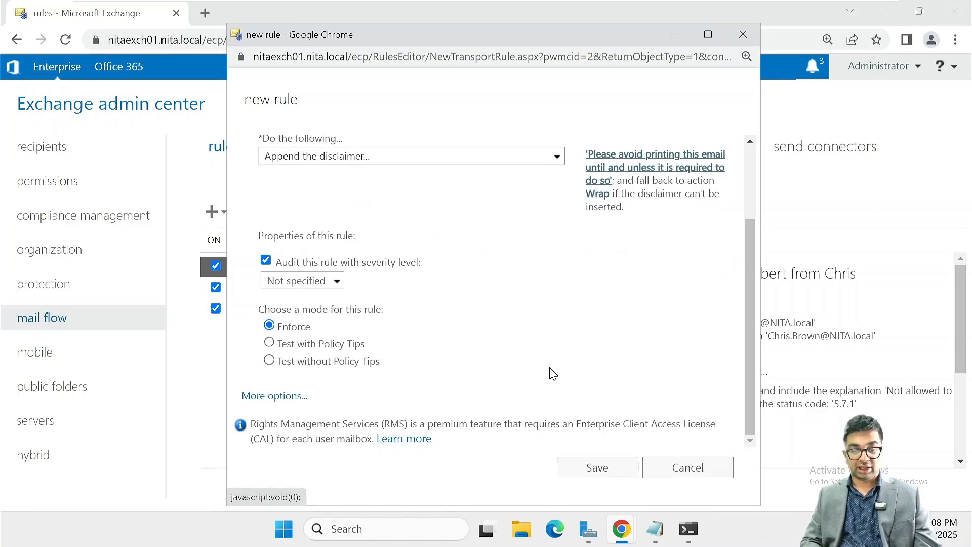
{"action": "left_click", "coordinate": [615, 466]}
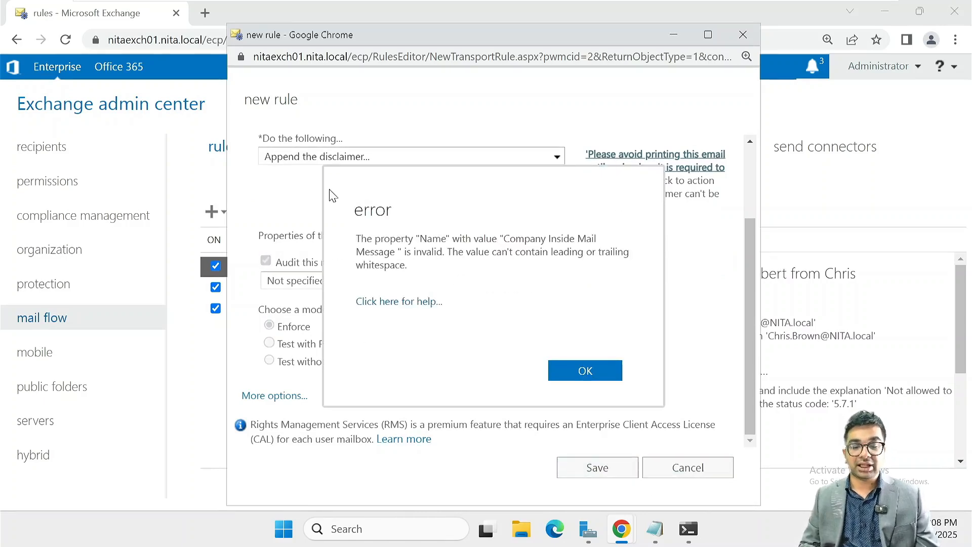
{"action": "left_click", "coordinate": [615, 370]}
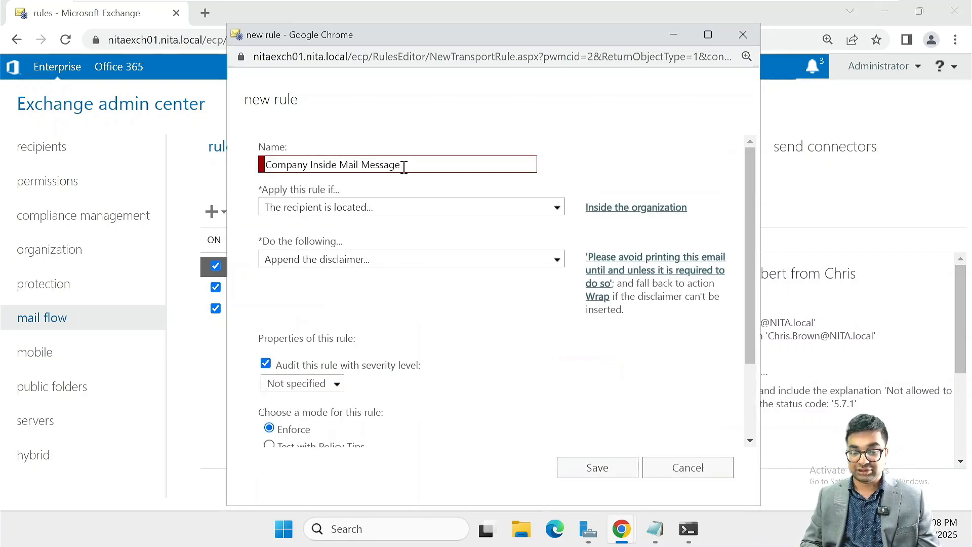
{"action": "left_click", "coordinate": [401, 165]}
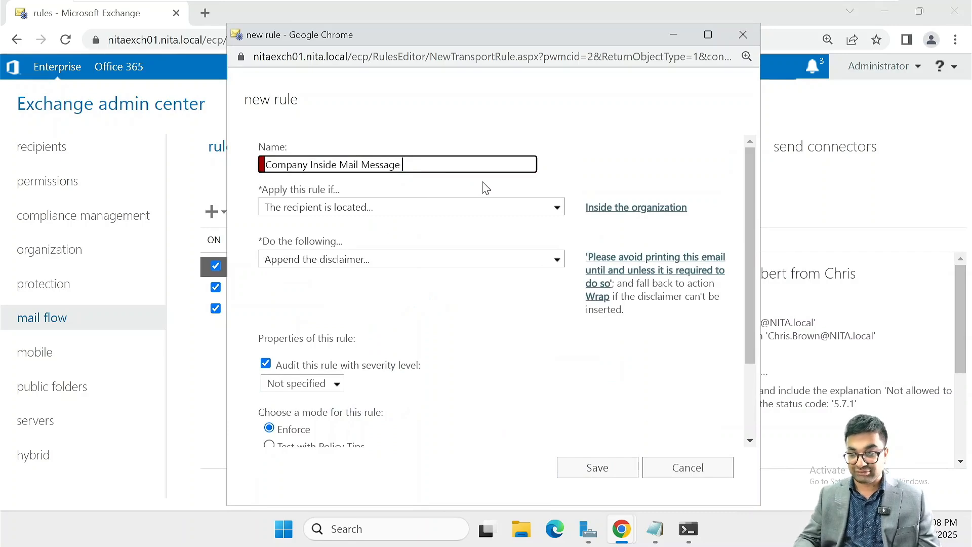
{"action": "key", "text": "BackSpace"}
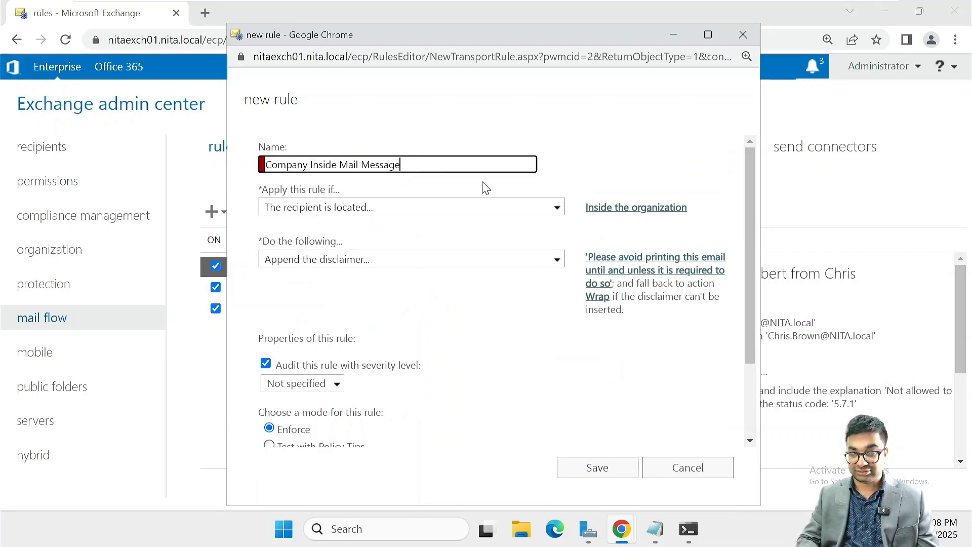
{"action": "left_click", "coordinate": [584, 472]}
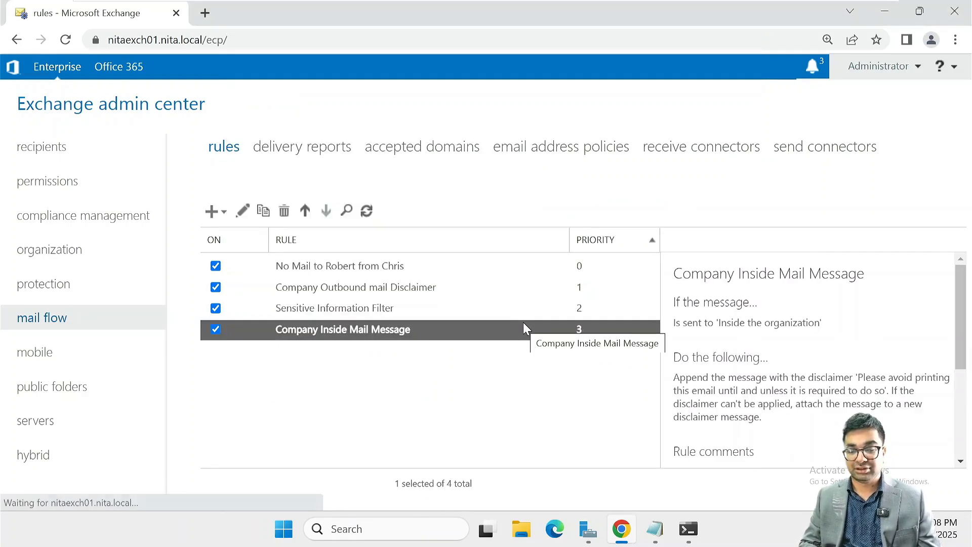
{"action": "left_click", "coordinate": [384, 412]}
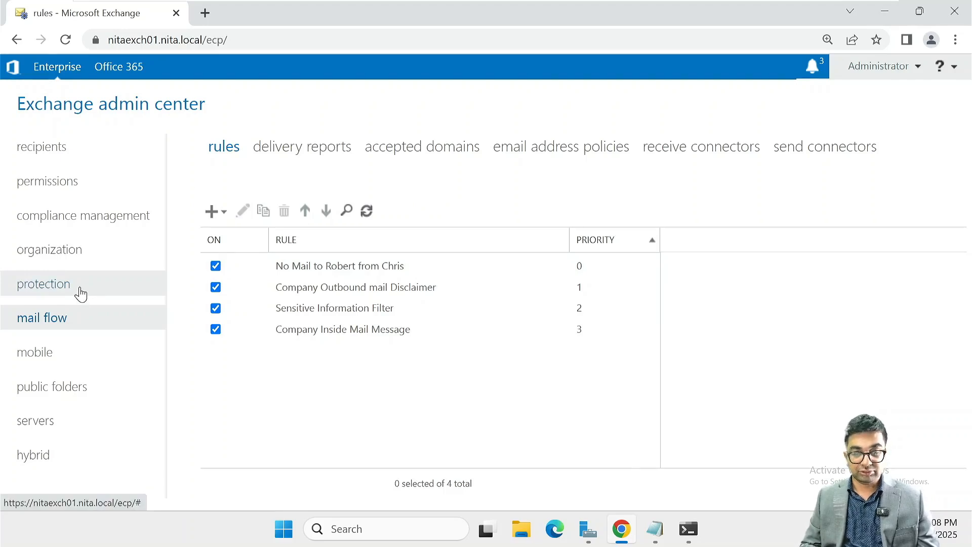
Show the journal rules tab under compliance management
{"action": "left_click", "coordinate": [97, 208]}
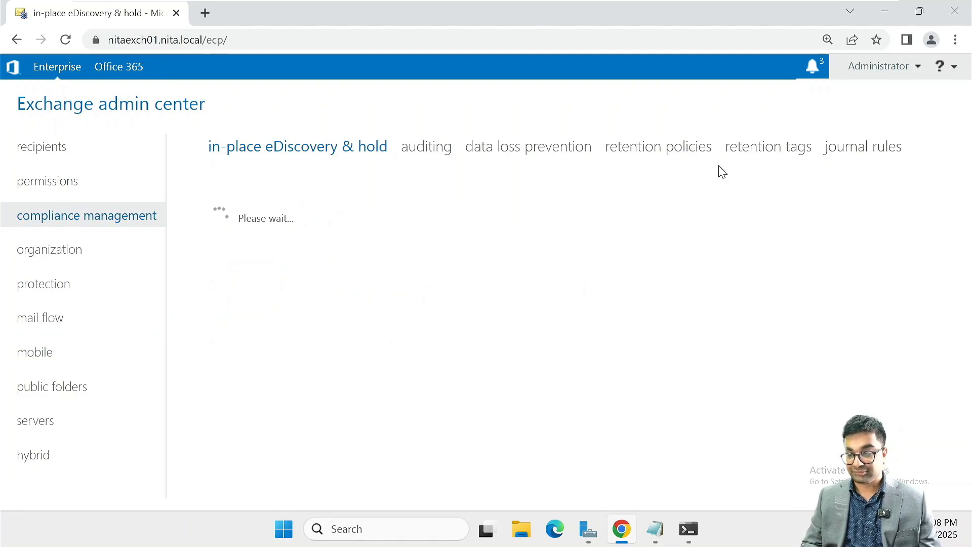
{"action": "left_click", "coordinate": [867, 150]}
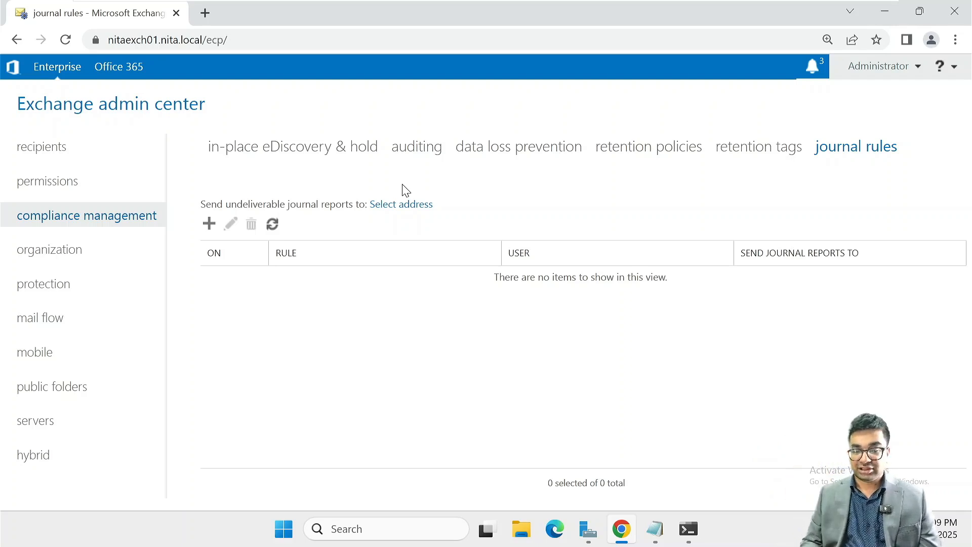
Create a journal rule sending reports to the compliance mailbox address, named GlobalCompliance
{"action": "left_click", "coordinate": [207, 224]}
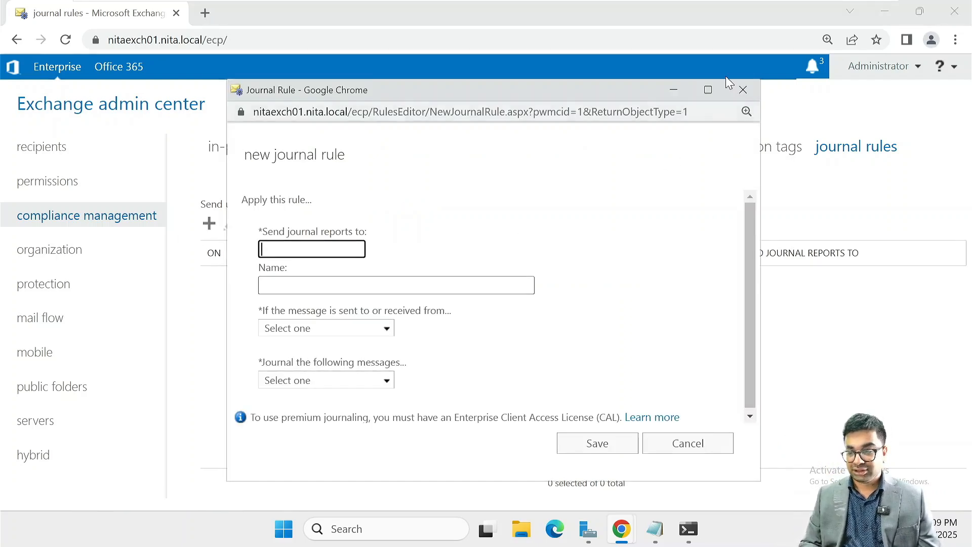
{"action": "left_click", "coordinate": [707, 89]}
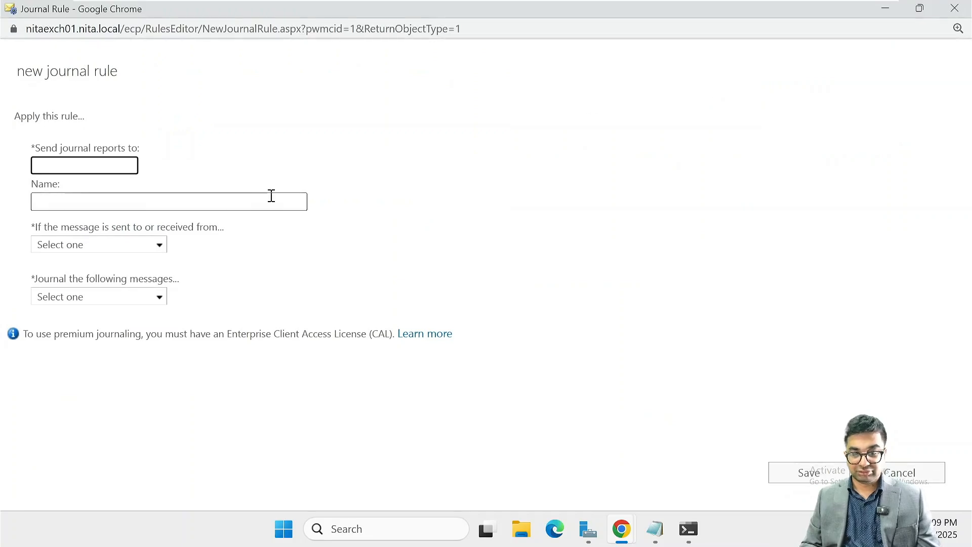
{"action": "key", "text": "ctrl+plus"}
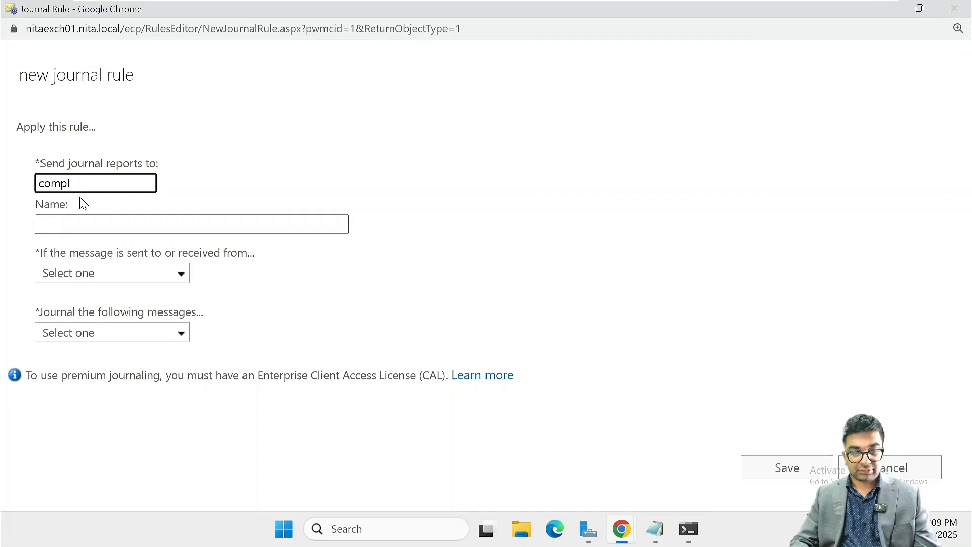
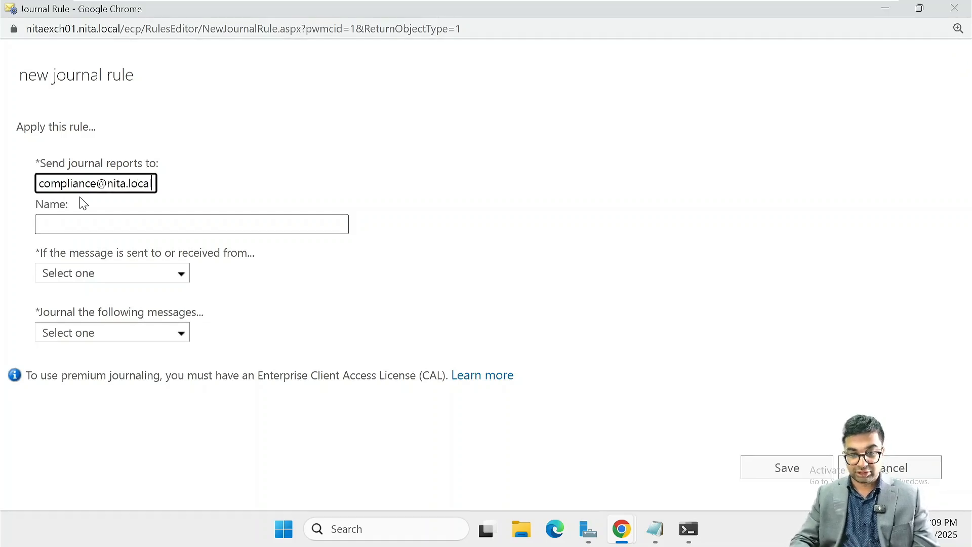
{"action": "key", "text": "Tab"}
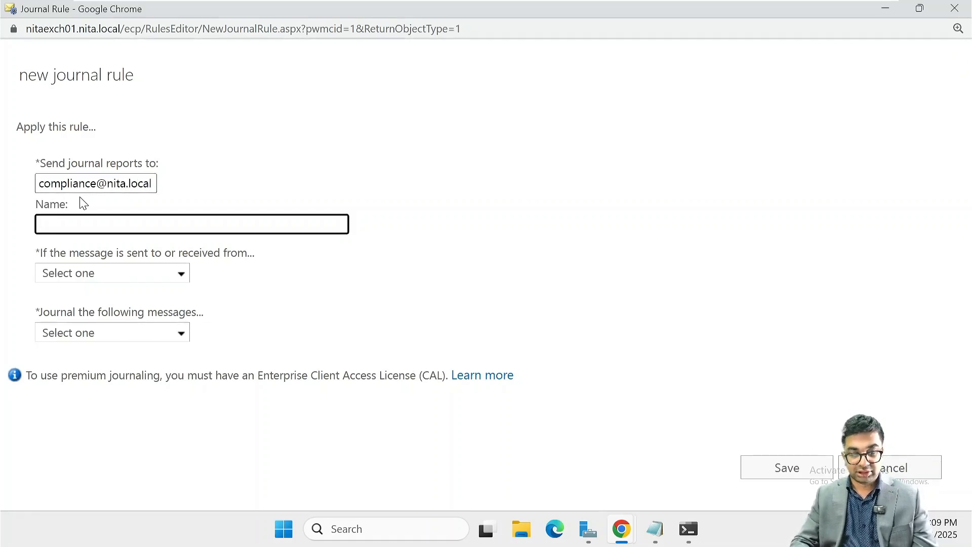
{"action": "type", "text": "Global"}
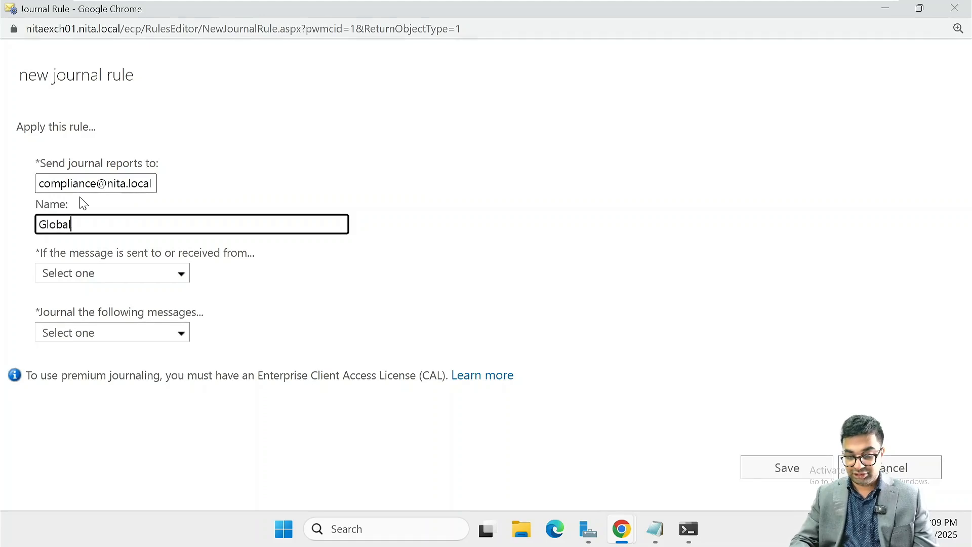
{"action": "type", "text": "Com"}
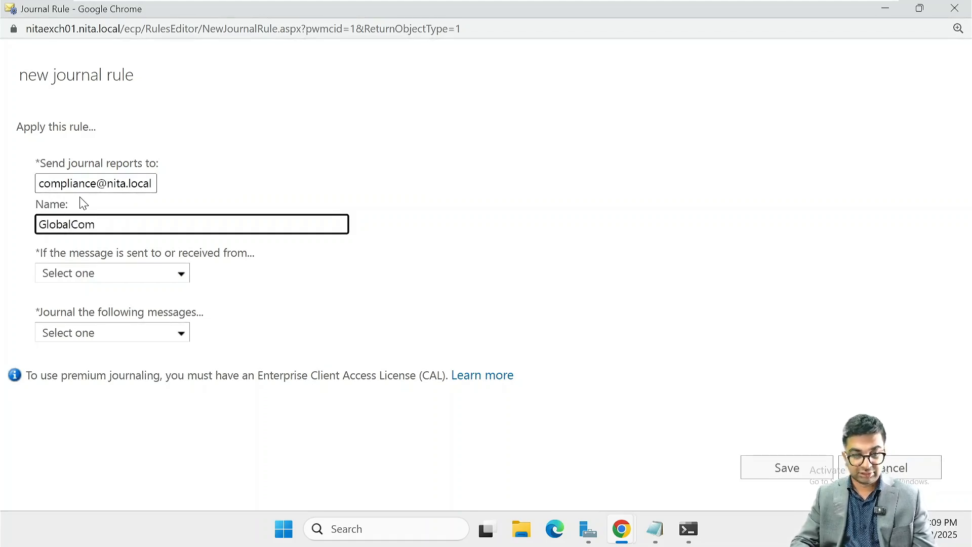
{"action": "type", "text": "pliance"}
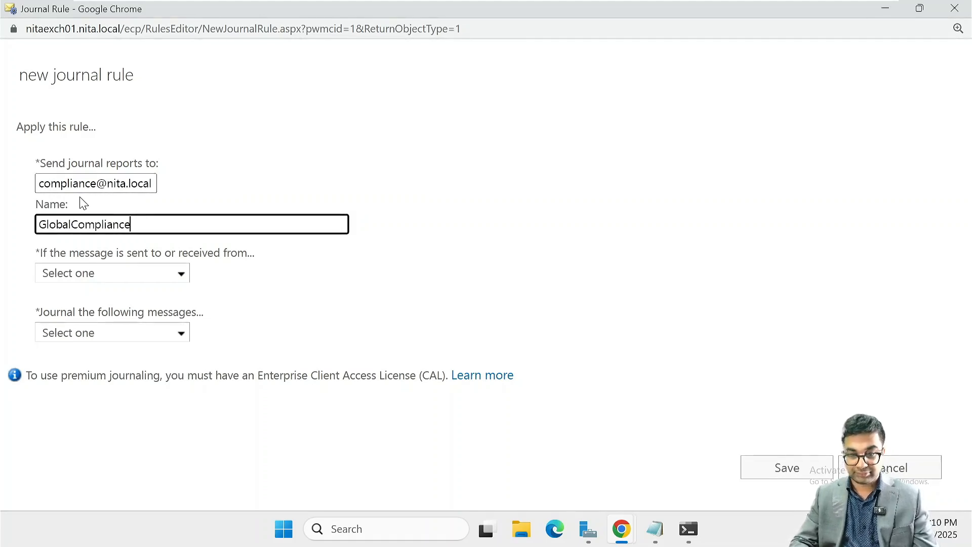
{"action": "key", "text": "Tab"}
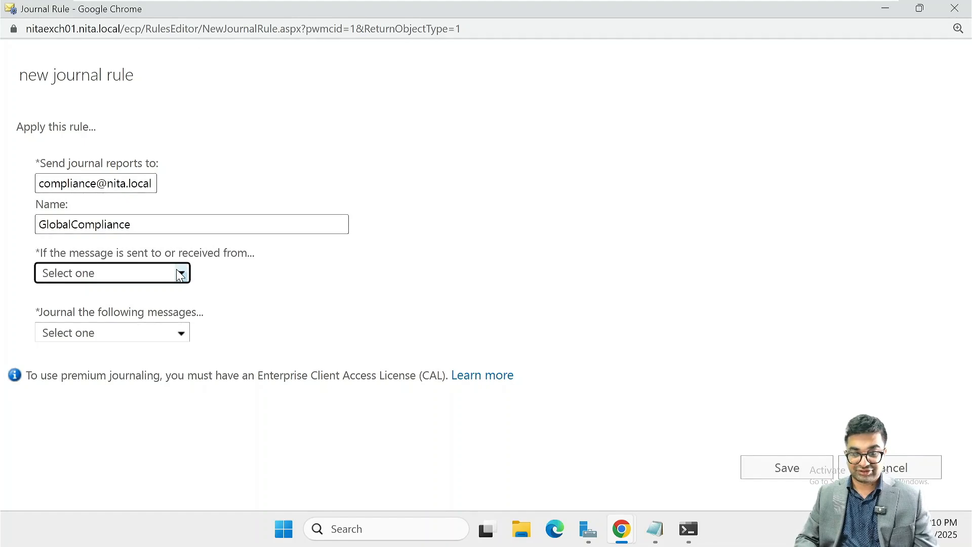
Apply the rule to all messages, journal all messages, and save, confirming the warning
{"action": "left_click", "coordinate": [126, 273]}
{"action": "left_click", "coordinate": [137, 332]}
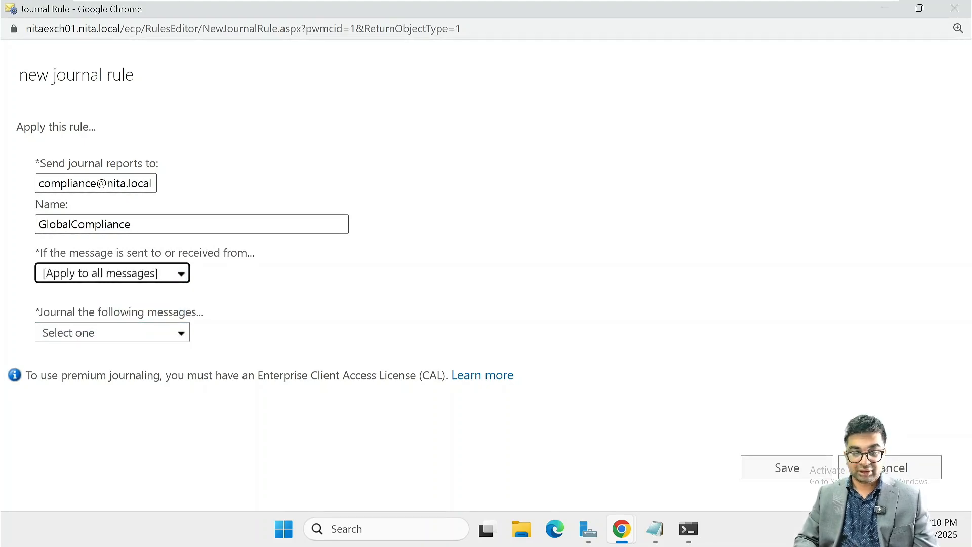
{"action": "left_click", "coordinate": [179, 334]}
{"action": "left_click", "coordinate": [133, 377]}
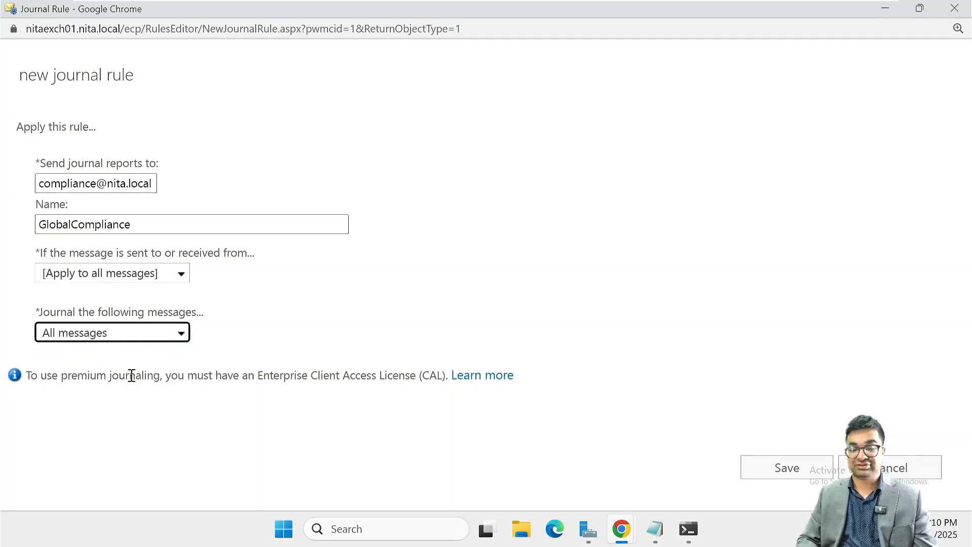
{"action": "left_click", "coordinate": [777, 465]}
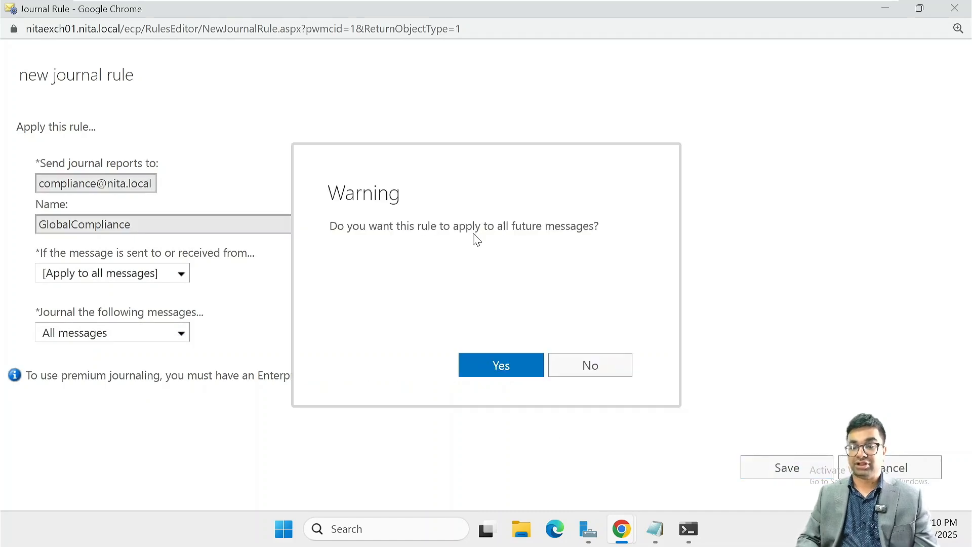
{"action": "left_click", "coordinate": [500, 373]}
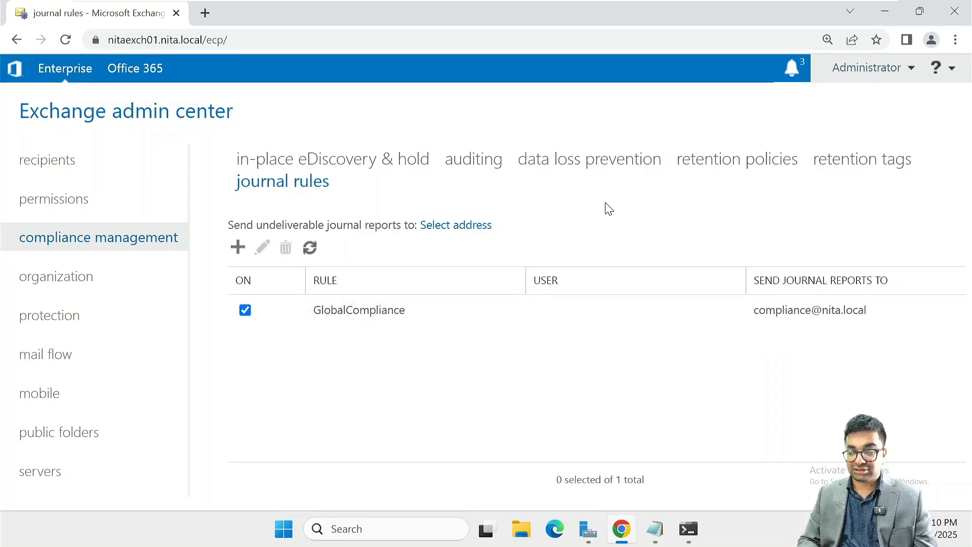
Zoom back to 110% and return to the mail flow rules page
{"action": "key", "text": "ctrl+minus"}
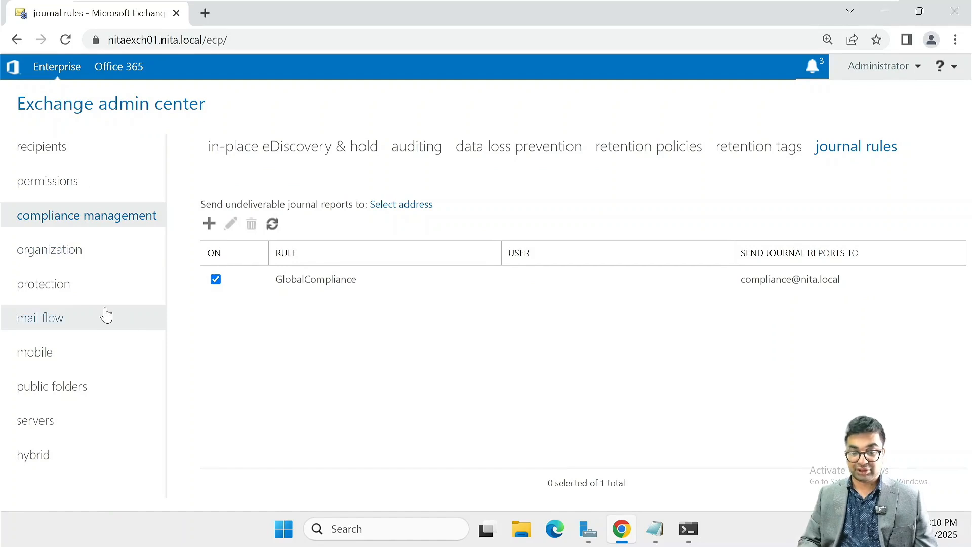
{"action": "left_click", "coordinate": [89, 319]}
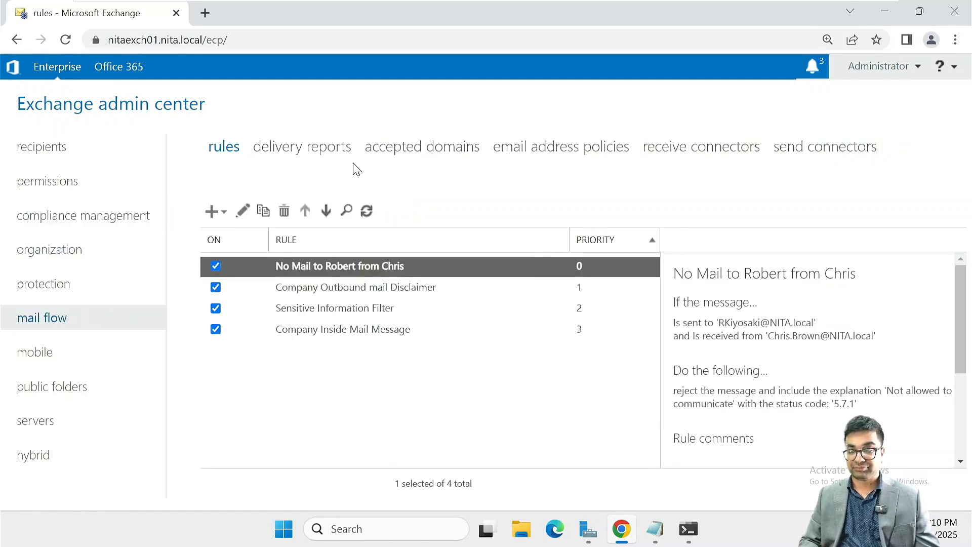
Open the delivery reports search and choose the mailbox to search
{"action": "left_click", "coordinate": [329, 160]}
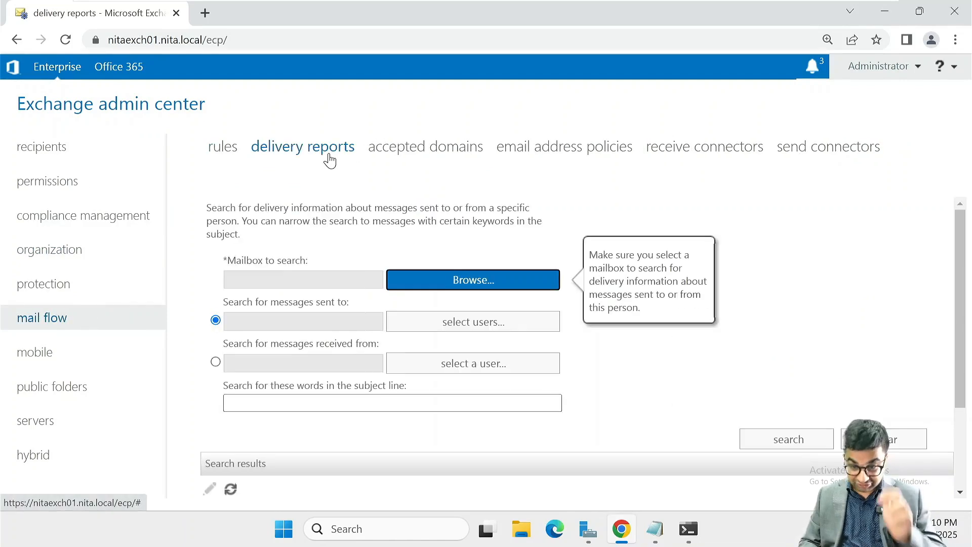
{"action": "left_click", "coordinate": [458, 281]}
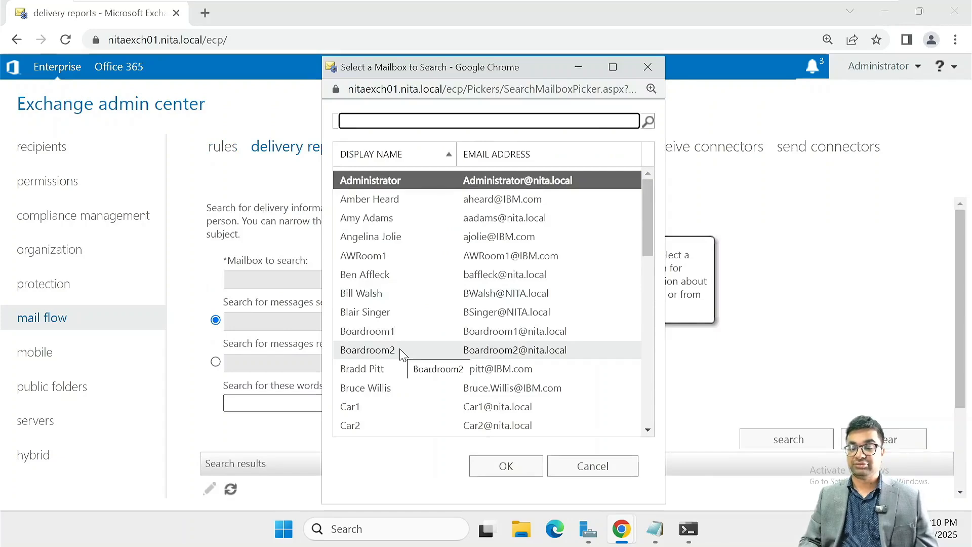
{"action": "scroll", "coordinate": [401, 352], "scroll_direction": "down", "scroll_amount": 5}
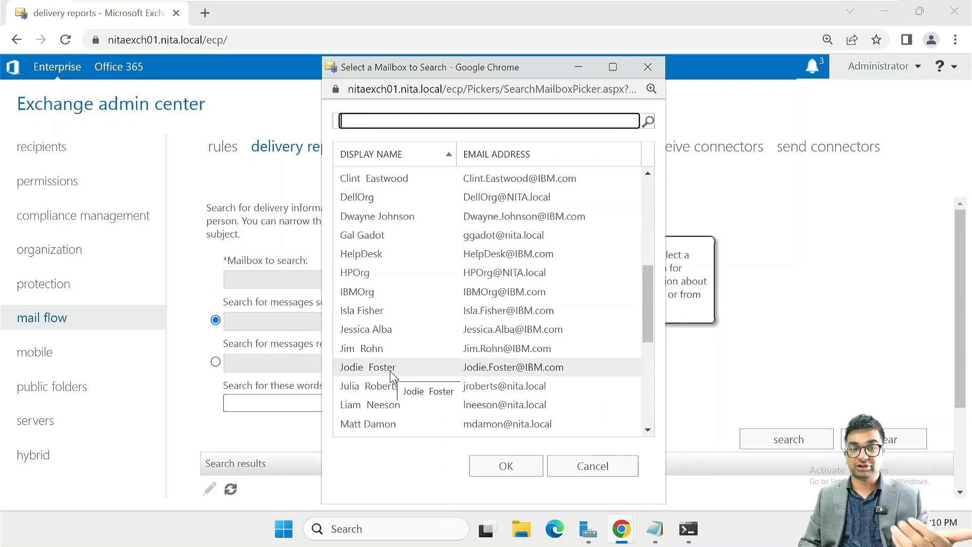
{"action": "left_click", "coordinate": [390, 371]}
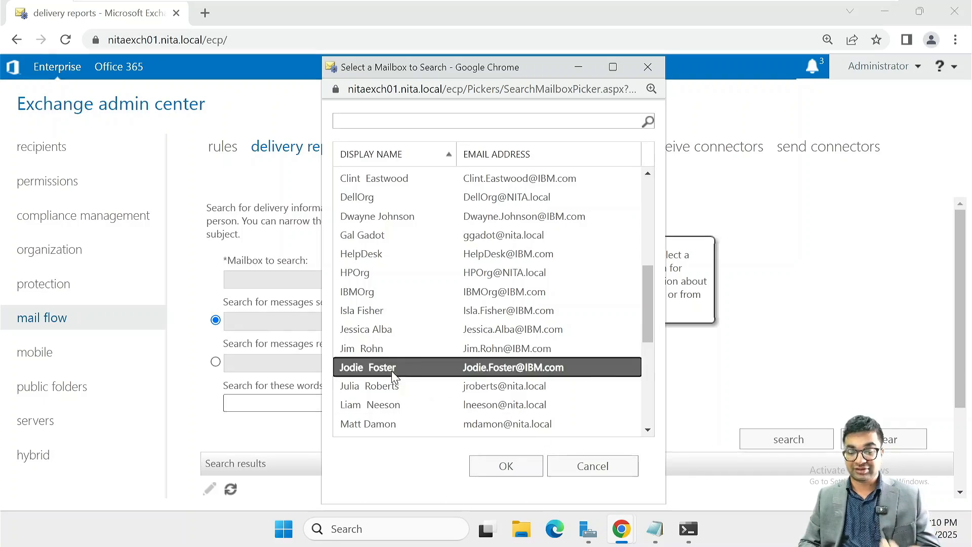
{"action": "left_click", "coordinate": [524, 470]}
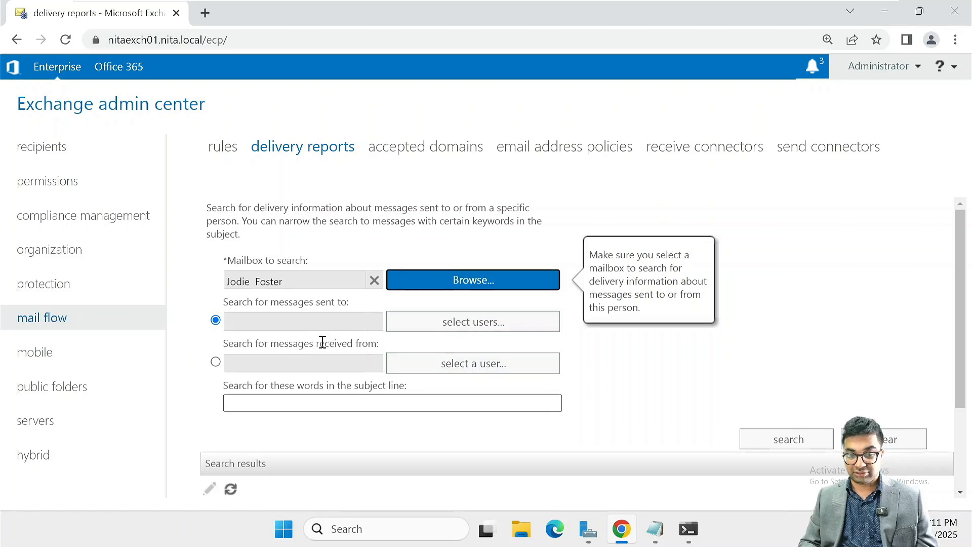
Search the picker for the recipient by name and add the single match as the sent-to recipient
{"action": "left_click", "coordinate": [465, 323]}
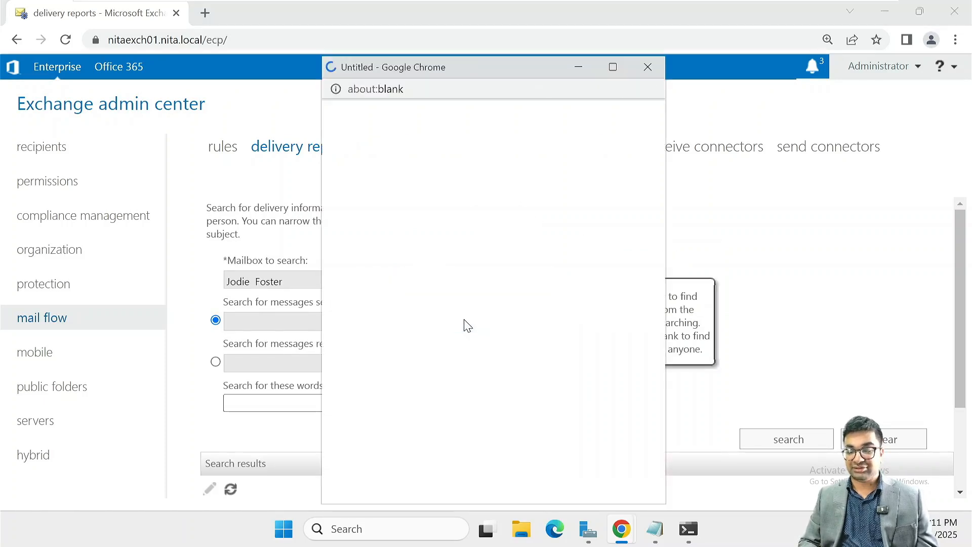
{"action": "scroll", "coordinate": [414, 248], "scroll_direction": "down", "scroll_amount": 4}
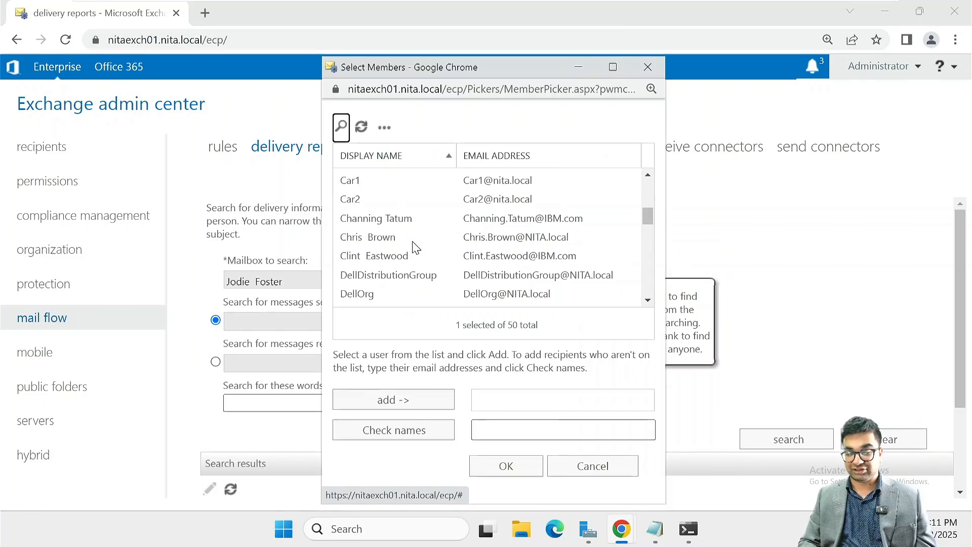
{"action": "scroll", "coordinate": [414, 248], "scroll_direction": "down", "scroll_amount": 10}
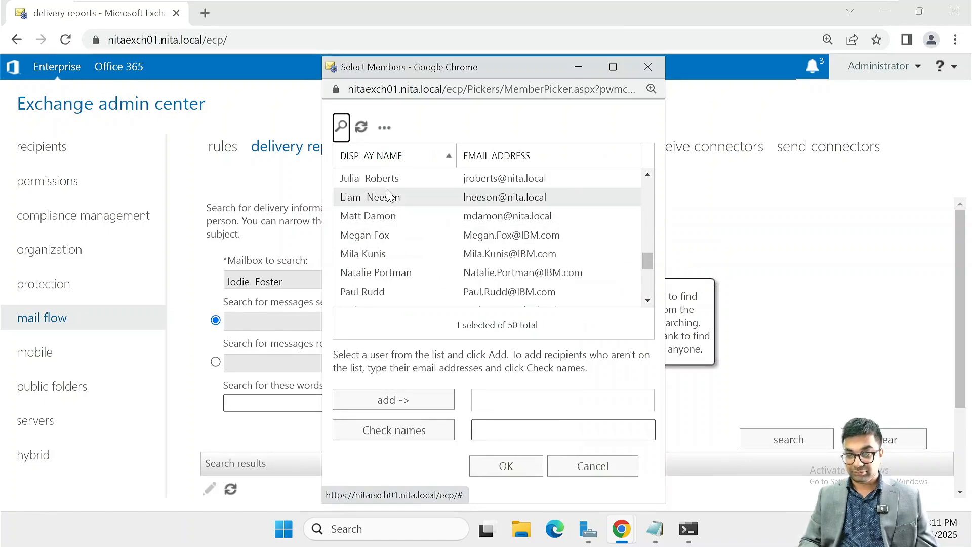
{"action": "left_click", "coordinate": [341, 126]}
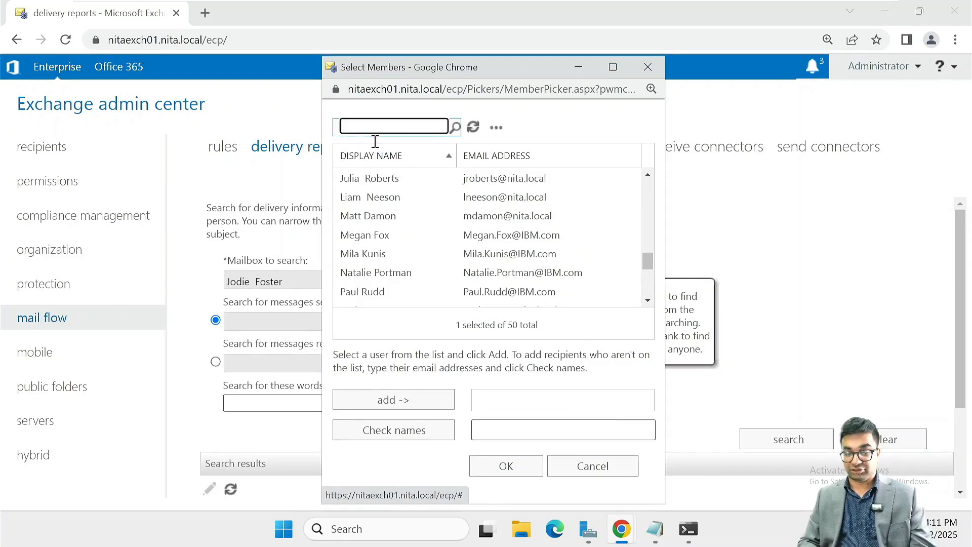
{"action": "type", "text": "jim"}
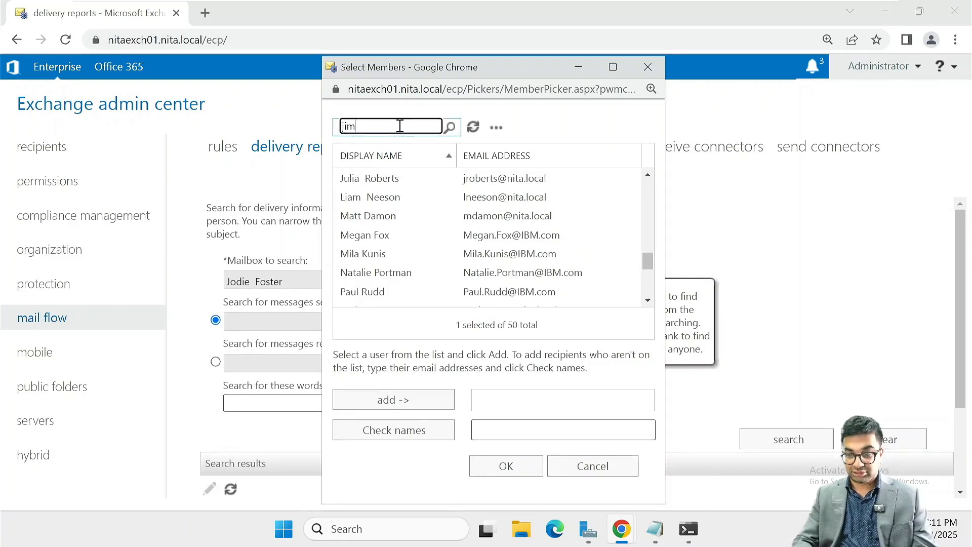
{"action": "key", "text": "Return"}
{"action": "left_click", "coordinate": [372, 180]}
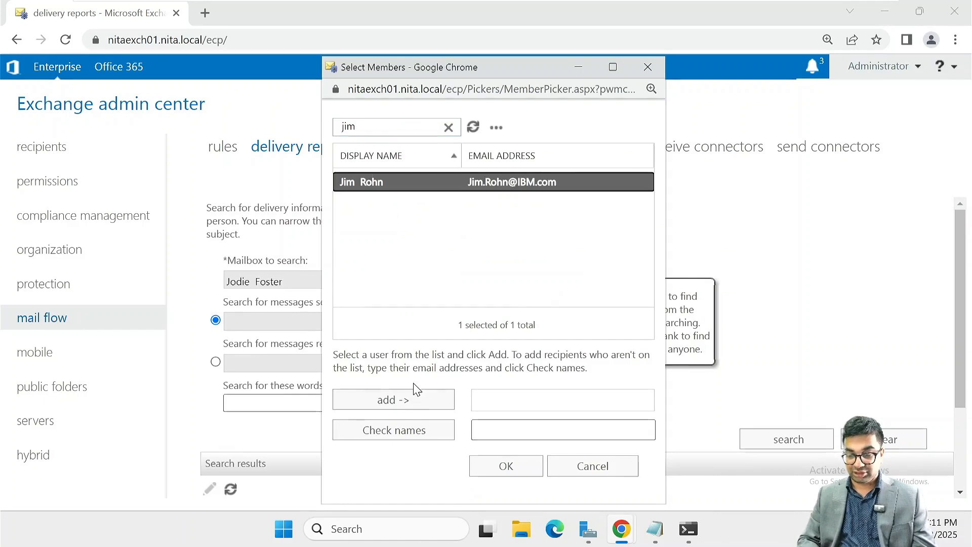
{"action": "left_click", "coordinate": [398, 400]}
{"action": "left_click", "coordinate": [506, 466]}
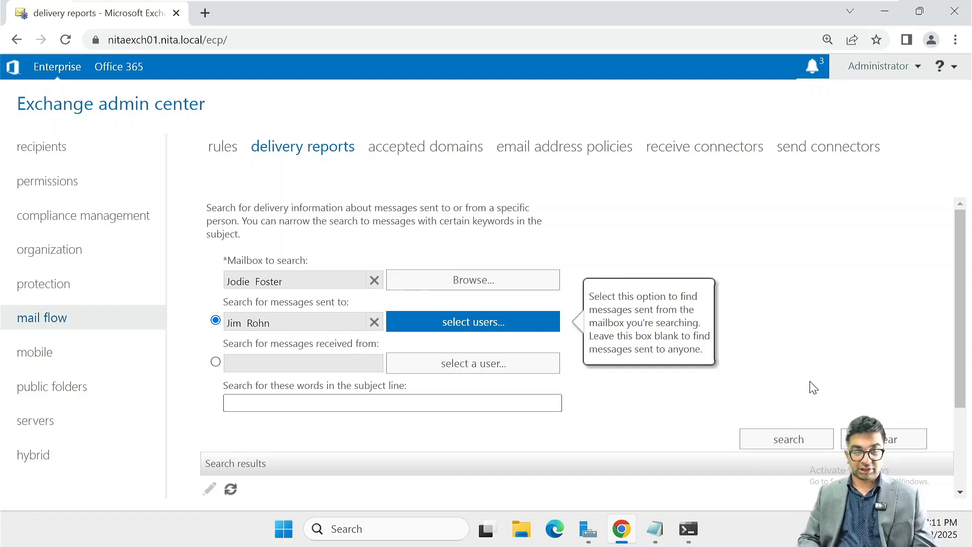
Run the delivery report search and review the single result, 'This is a first email'
{"action": "left_click", "coordinate": [786, 445]}
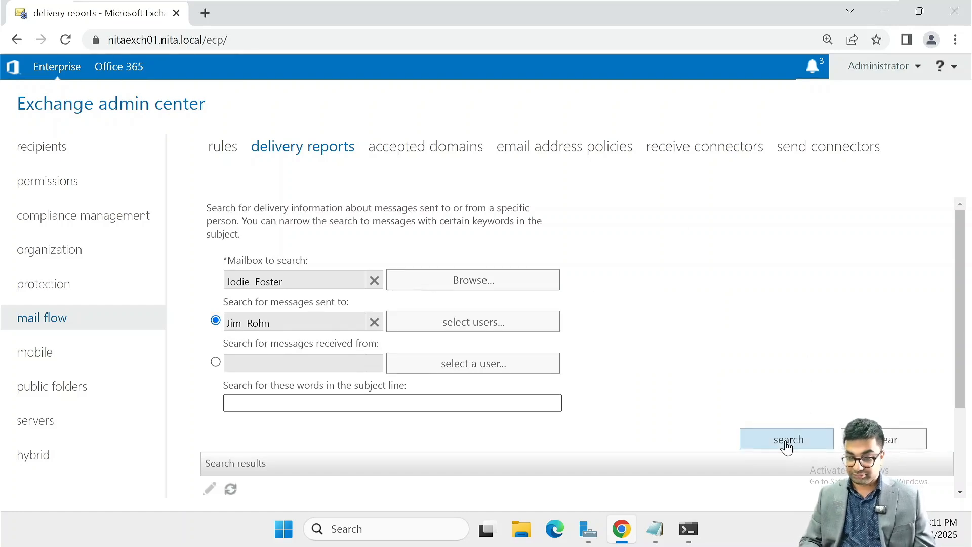
{"action": "scroll", "coordinate": [695, 262], "scroll_direction": "down", "scroll_amount": 3}
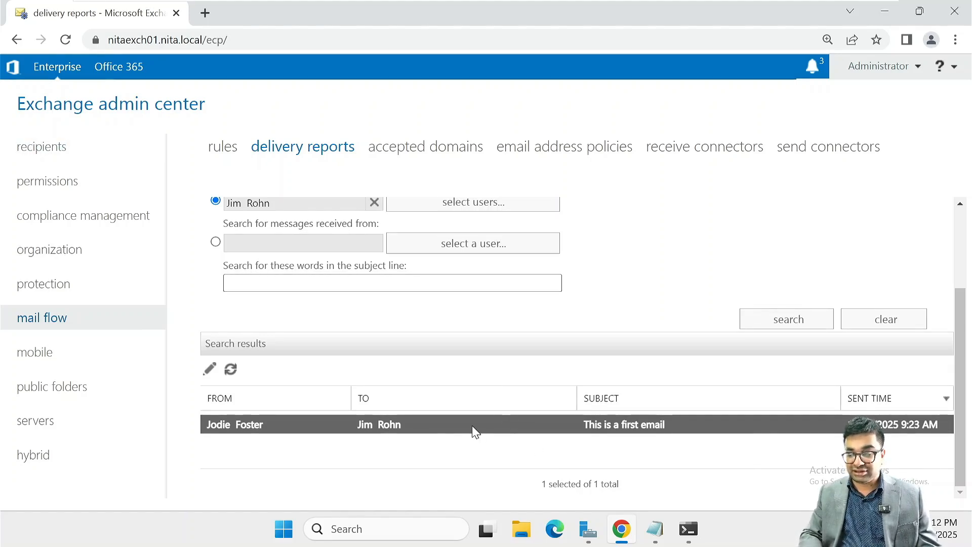
{"action": "double_click", "coordinate": [448, 425]}
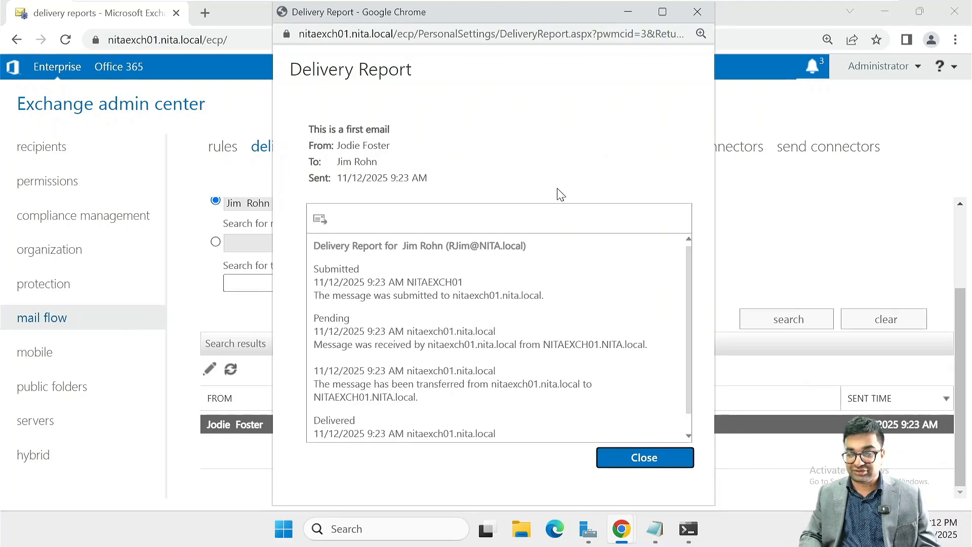
{"action": "scroll", "coordinate": [450, 300], "scroll_direction": "down", "scroll_amount": 1}
{"action": "scroll", "coordinate": [450, 299], "scroll_direction": "up", "scroll_amount": 1}
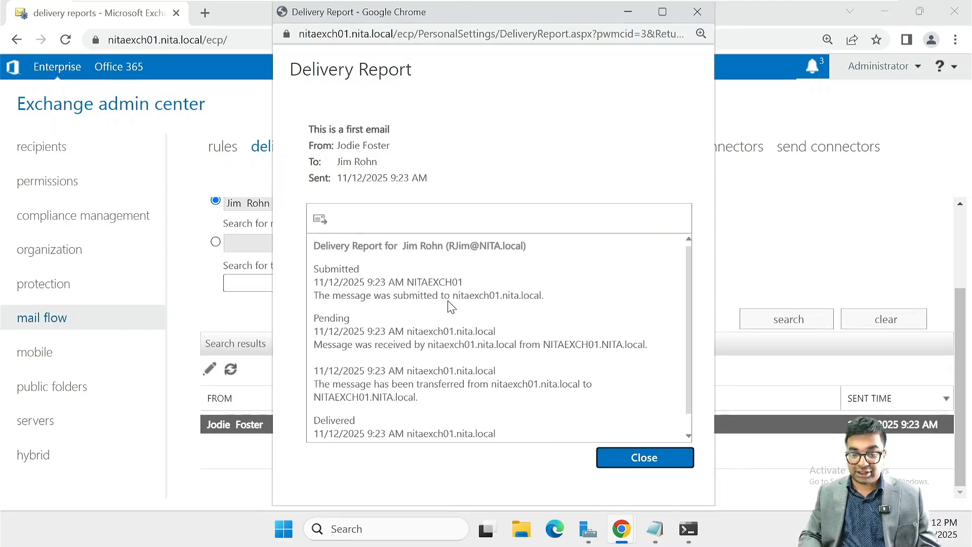
{"action": "scroll", "coordinate": [480, 313], "scroll_direction": "down", "scroll_amount": 1}
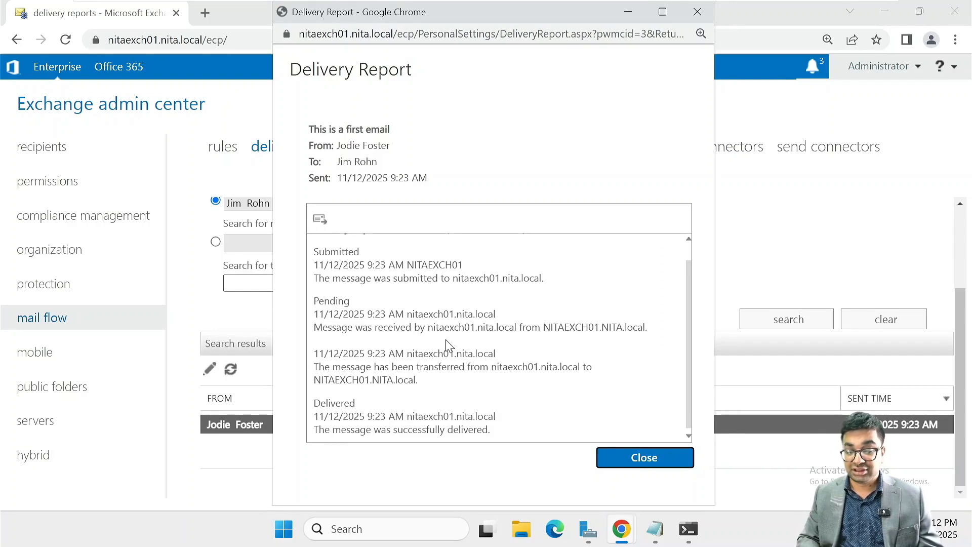
{"action": "scroll", "coordinate": [419, 272], "scroll_direction": "up", "scroll_amount": 1}
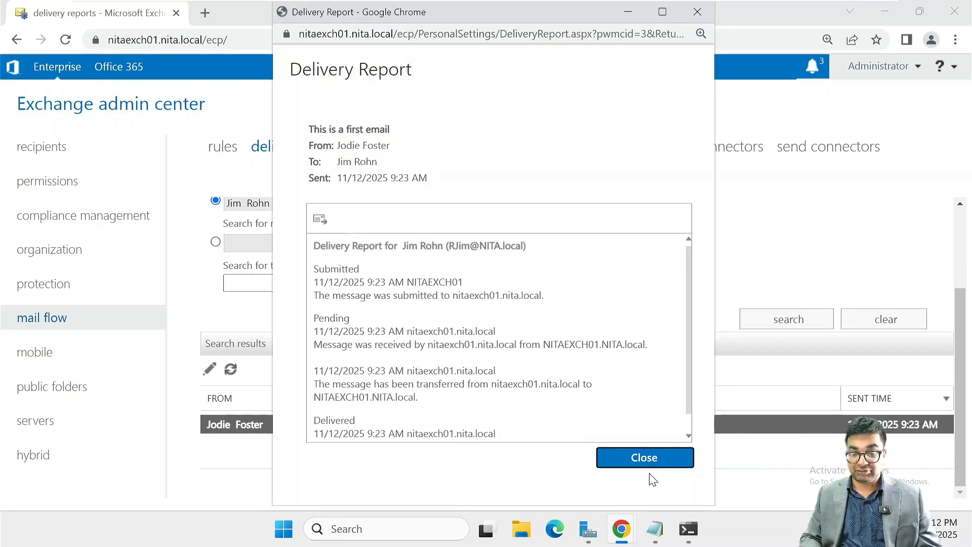
{"action": "left_click", "coordinate": [637, 456]}
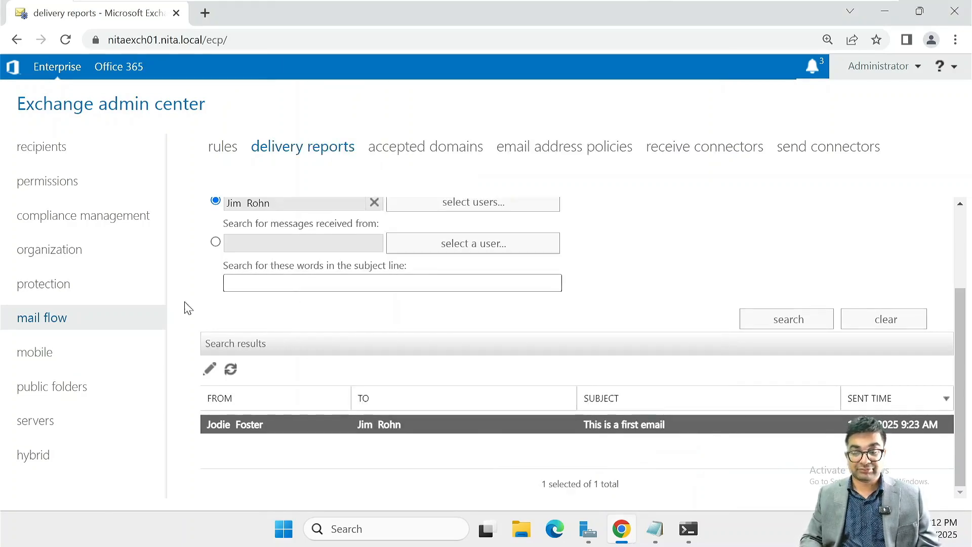
Give the fourth listed user mailbox a test MailTip addressed to that user and save it
{"action": "left_click", "coordinate": [80, 150]}
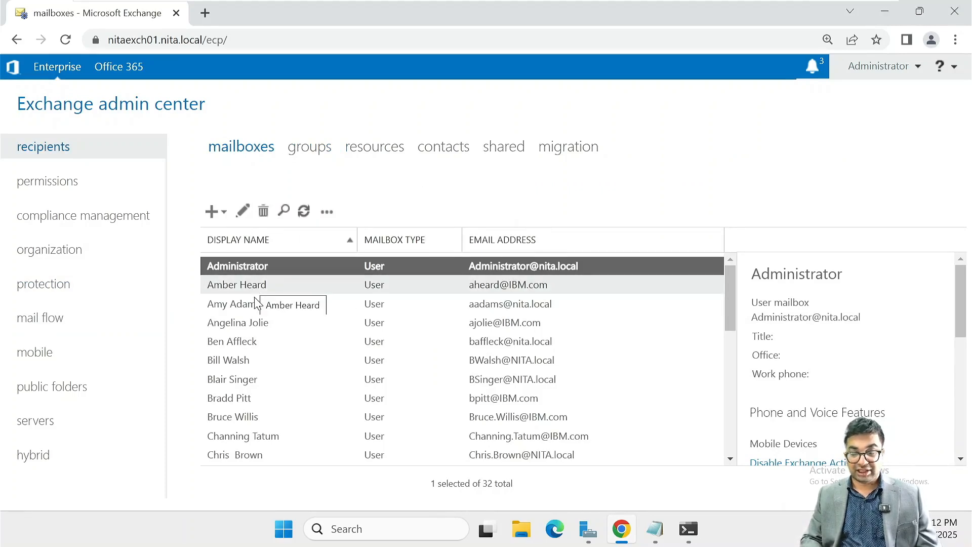
{"action": "double_click", "coordinate": [258, 323]}
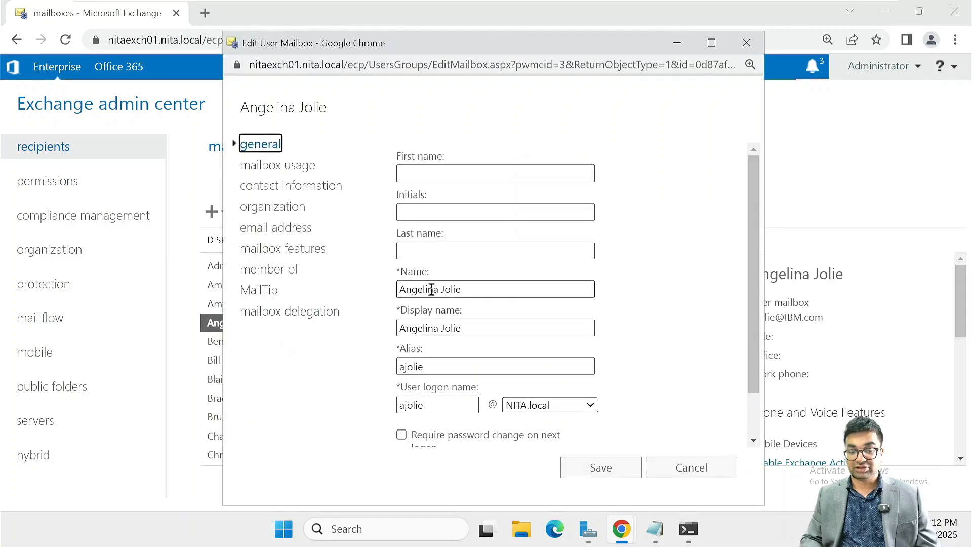
{"action": "left_click", "coordinate": [273, 295]}
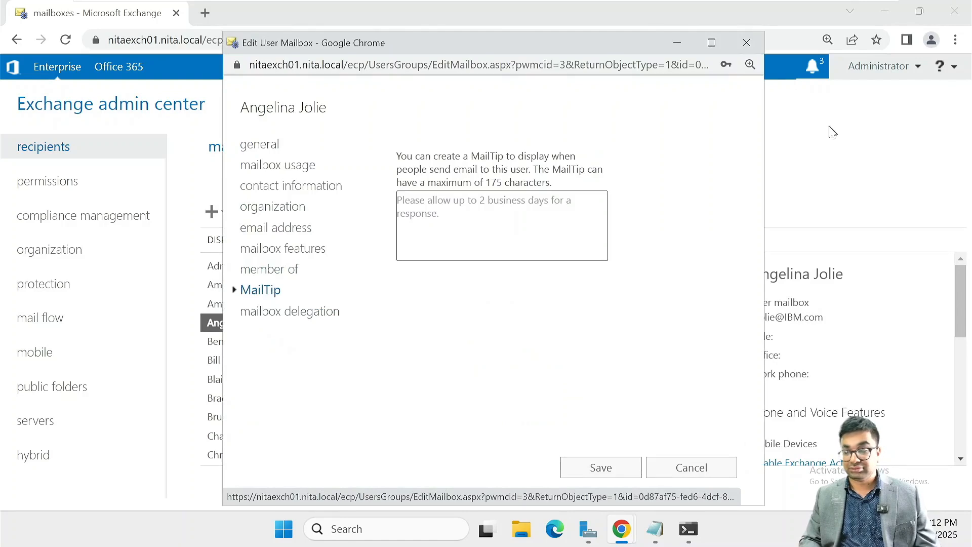
{"action": "left_click", "coordinate": [710, 43]}
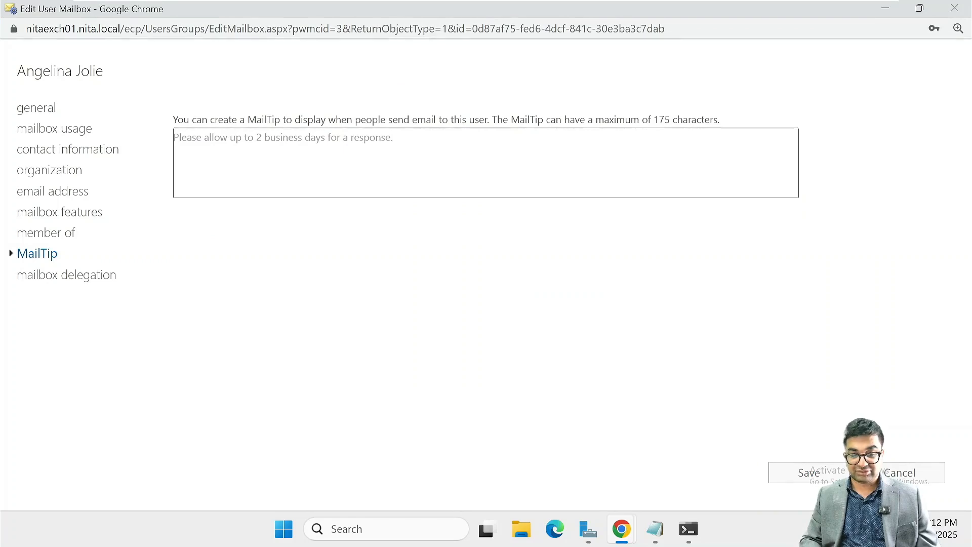
{"action": "left_click", "coordinate": [236, 149]}
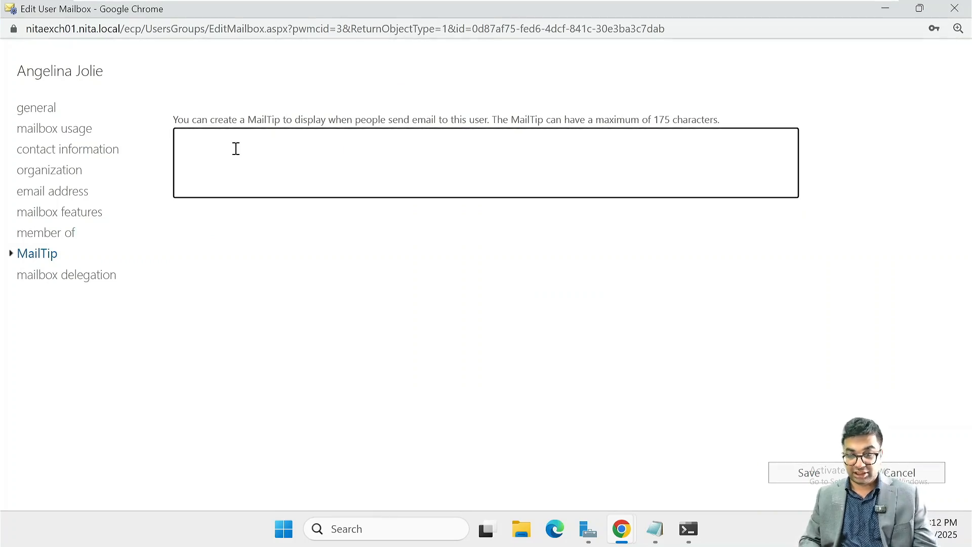
{"action": "type", "text": "R"}
{"action": "type", "text": "T"}
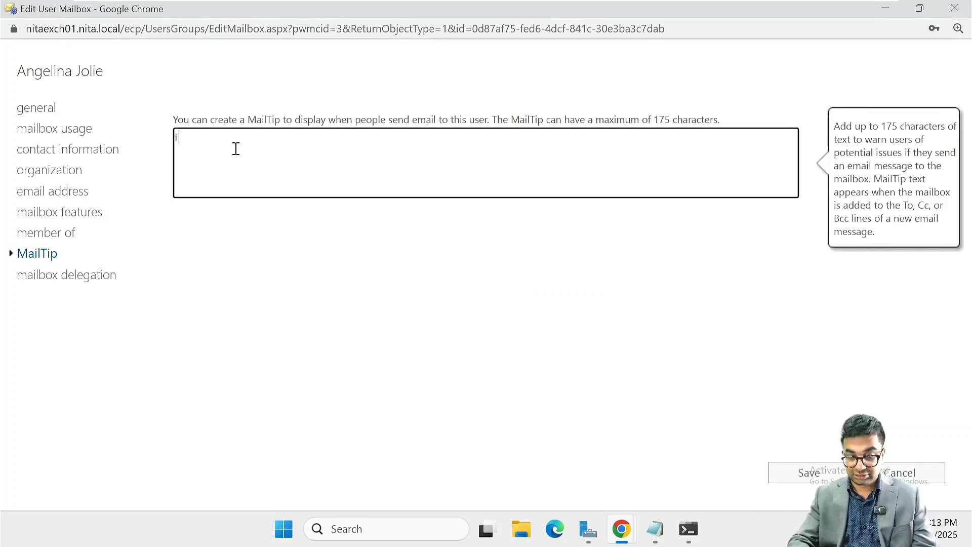
{"action": "type", "text": "estMail"}
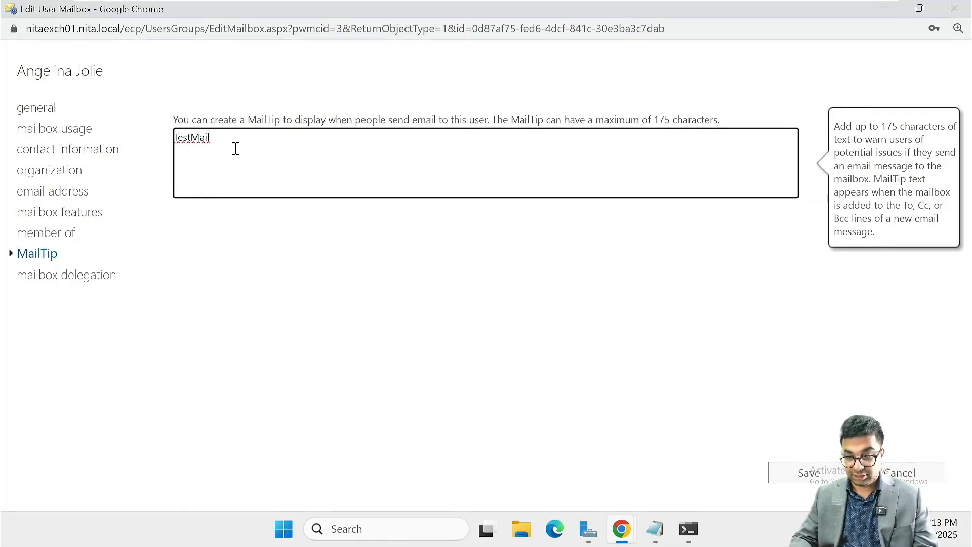
{"action": "key", "text": "Left"}
{"action": "type", "text": "Mail"}
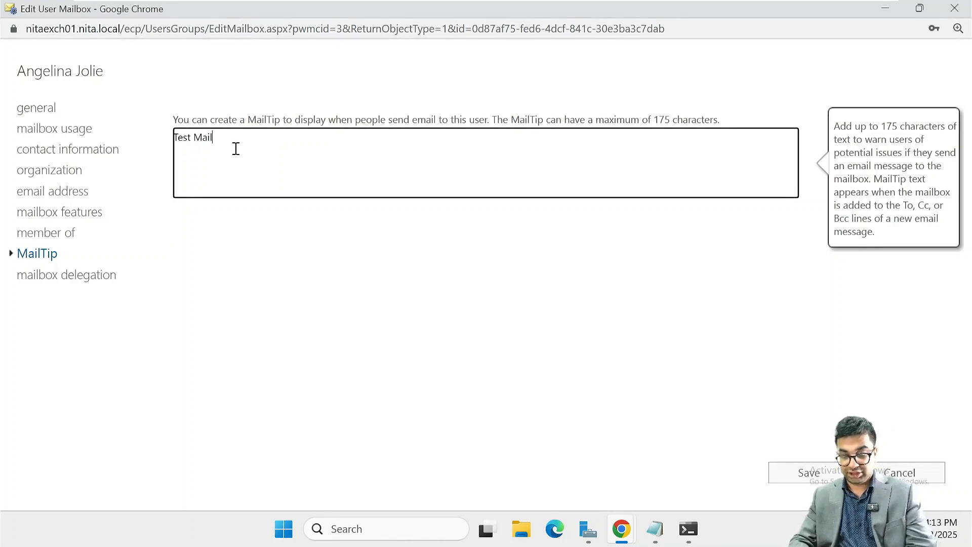
{"action": "type", "text": "Tip for Angelina"}
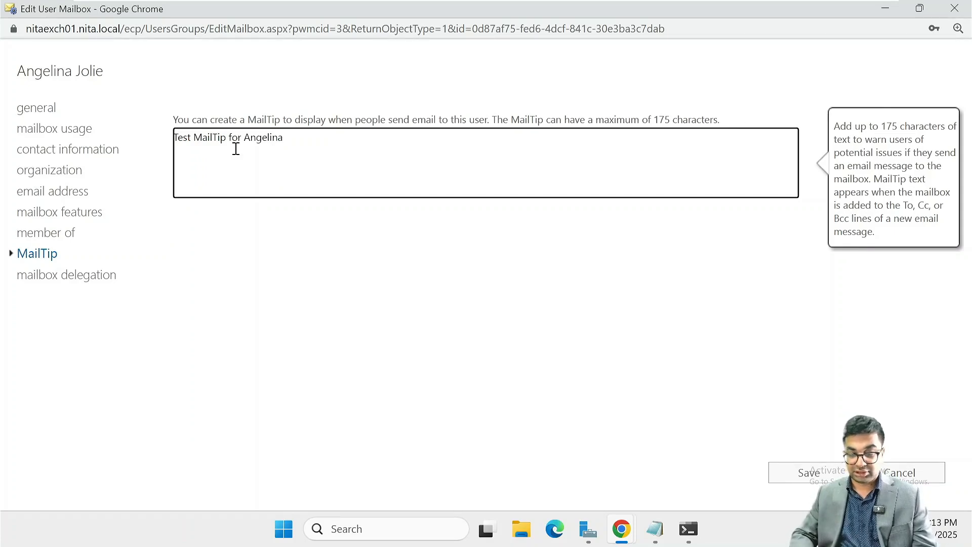
{"action": "left_click", "coordinate": [808, 479]}
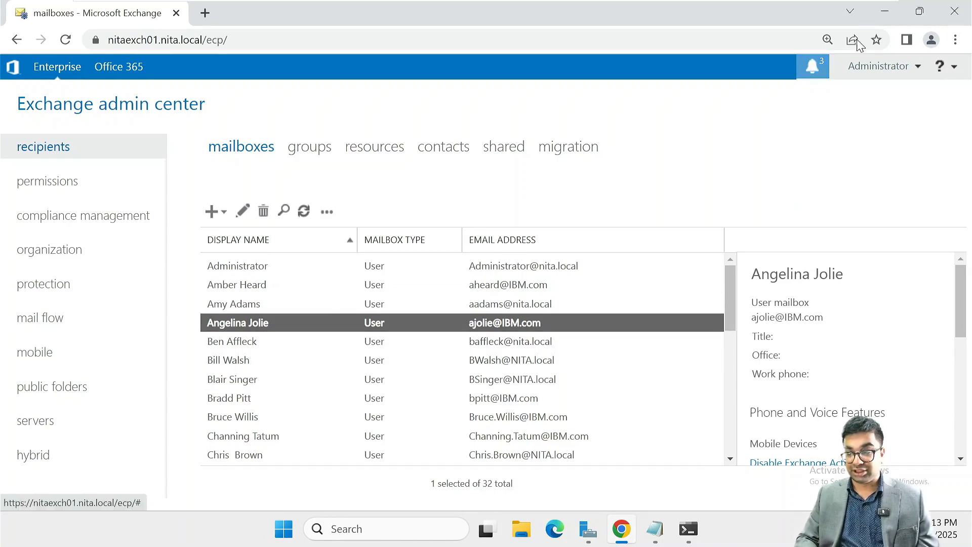
Clear the shell and run Set-Mailbox giving the second mailbox MailTip 'This is english mail tip' plus a French translation
{"action": "left_click", "coordinate": [889, 5]}
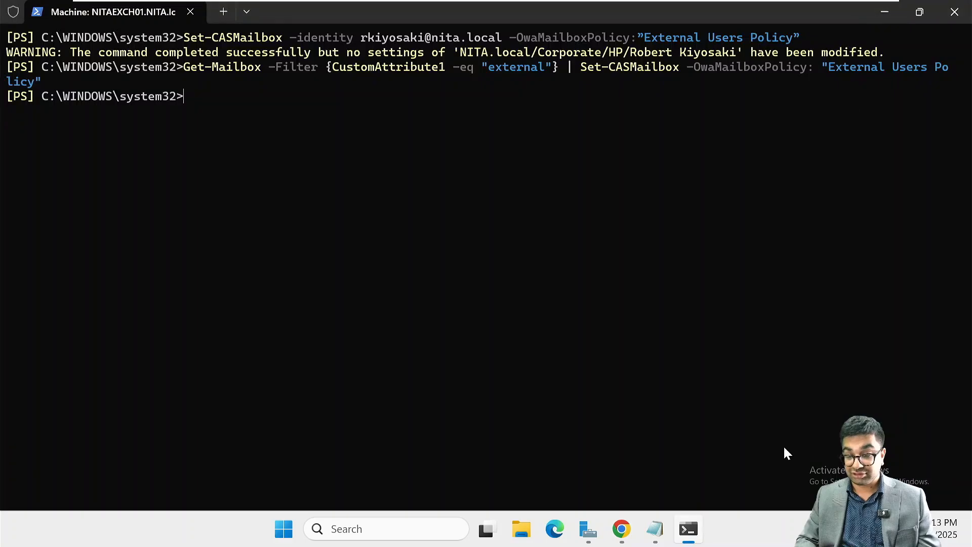
{"action": "type", "text": "clear"}
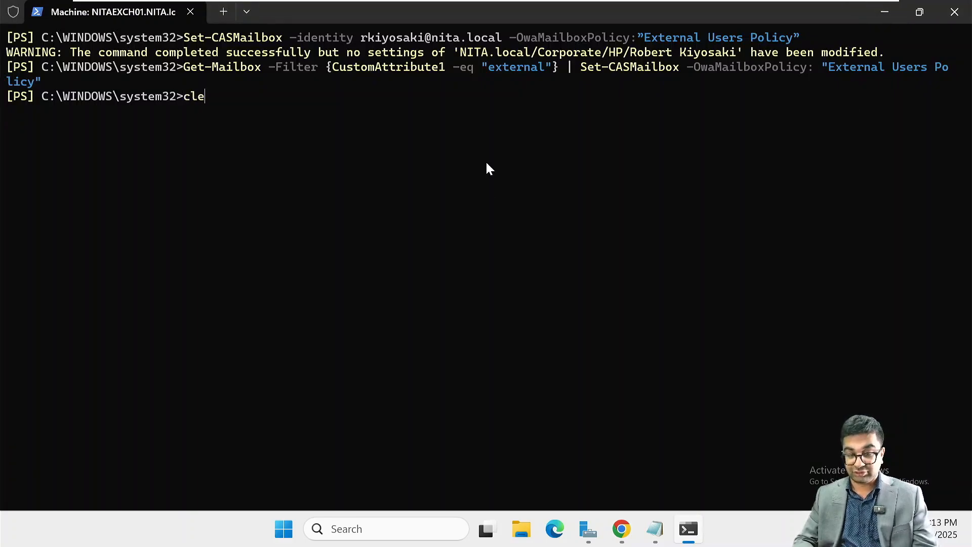
{"action": "key", "text": "Return"}
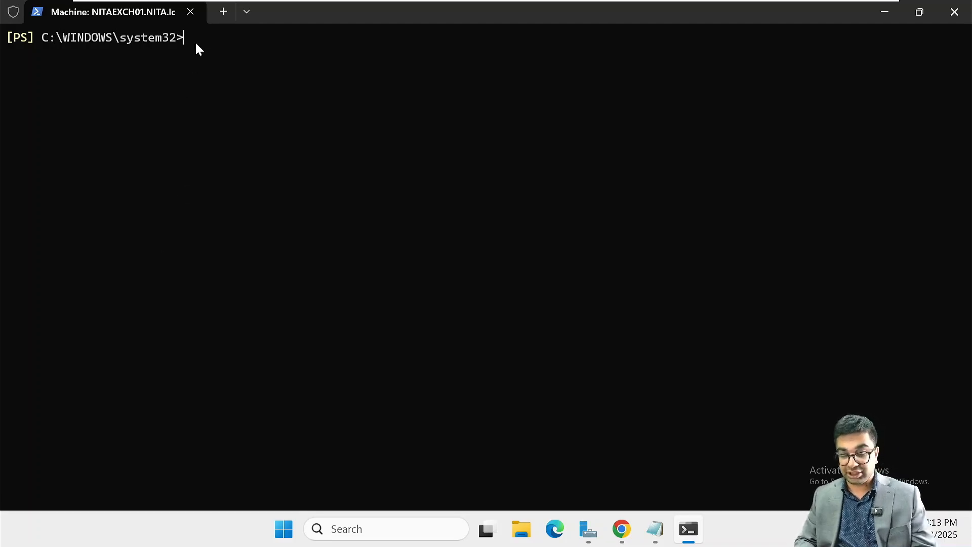
{"action": "type", "text": "Set-Mailbox -Identity \"Ben Affleck\" -Mailtip \"This is english mail tip\" -MailtipTranslations (\"FR: C’est la langue francaise\")"}
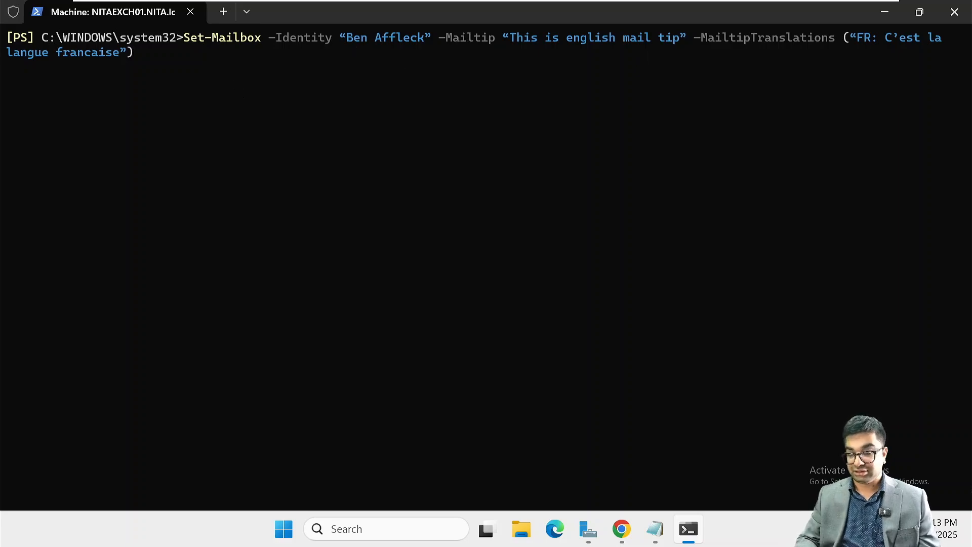
{"action": "key", "text": "Return"}
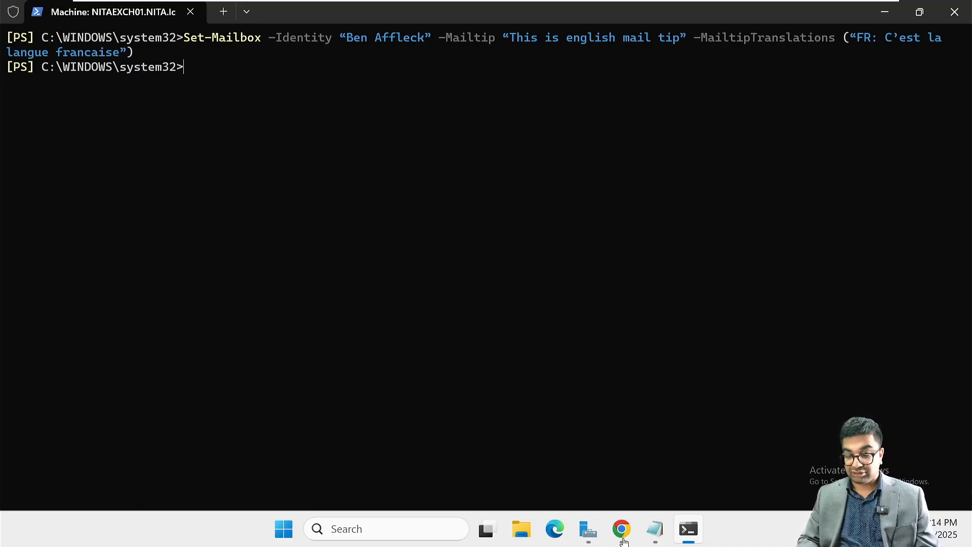
{"action": "mouse_move", "coordinate": [625, 542]}
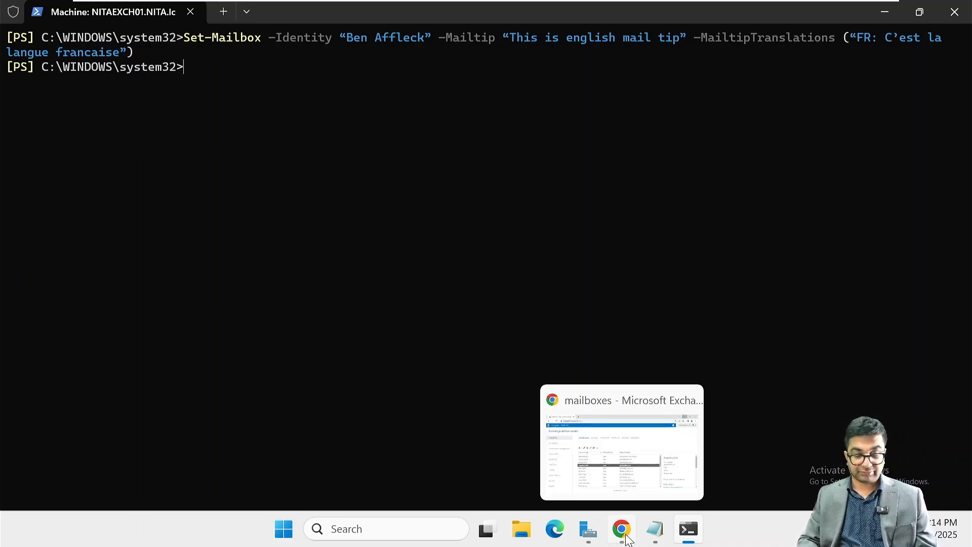
{"action": "left_click", "coordinate": [627, 535]}
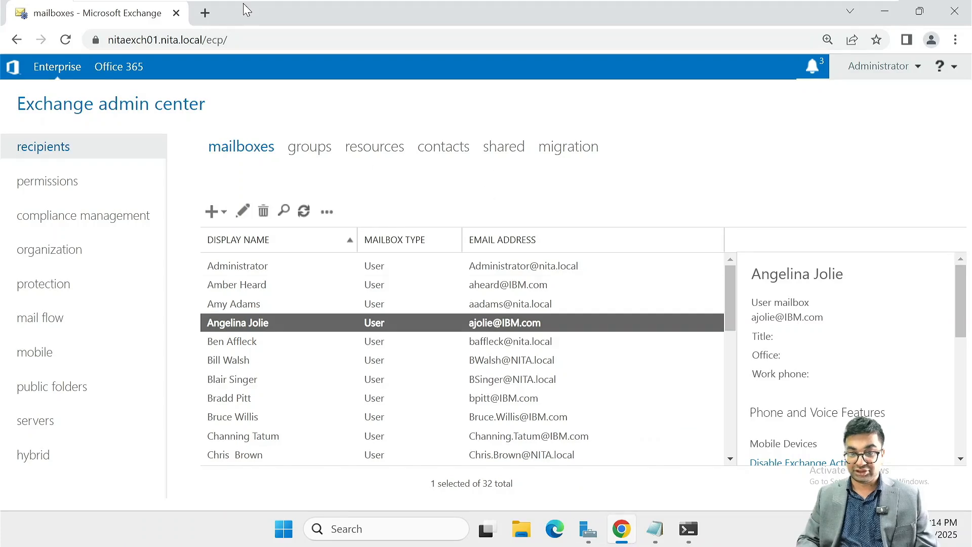
Open Outlook on the web in a new tab and address a new email to the first MailTip user
{"action": "left_click", "coordinate": [205, 14]}
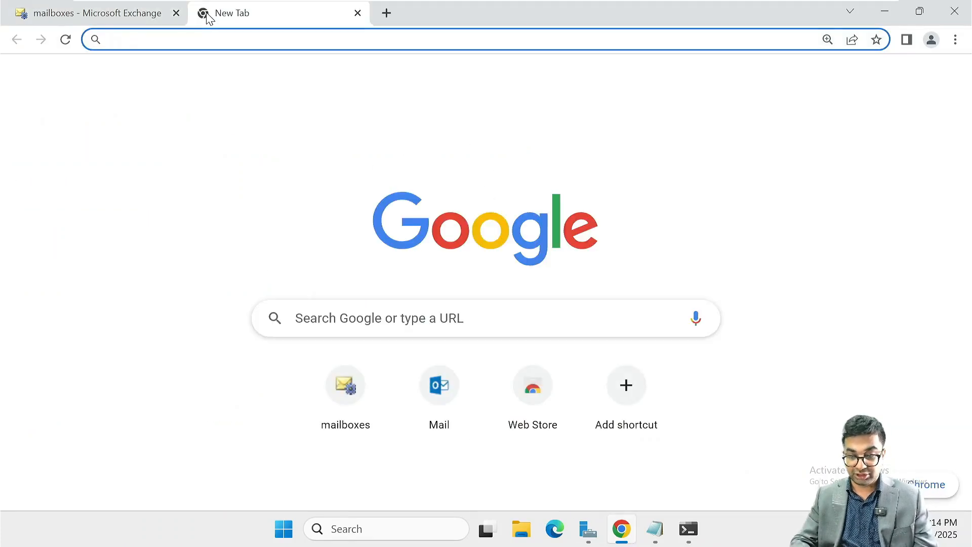
{"action": "left_click", "coordinate": [437, 397]}
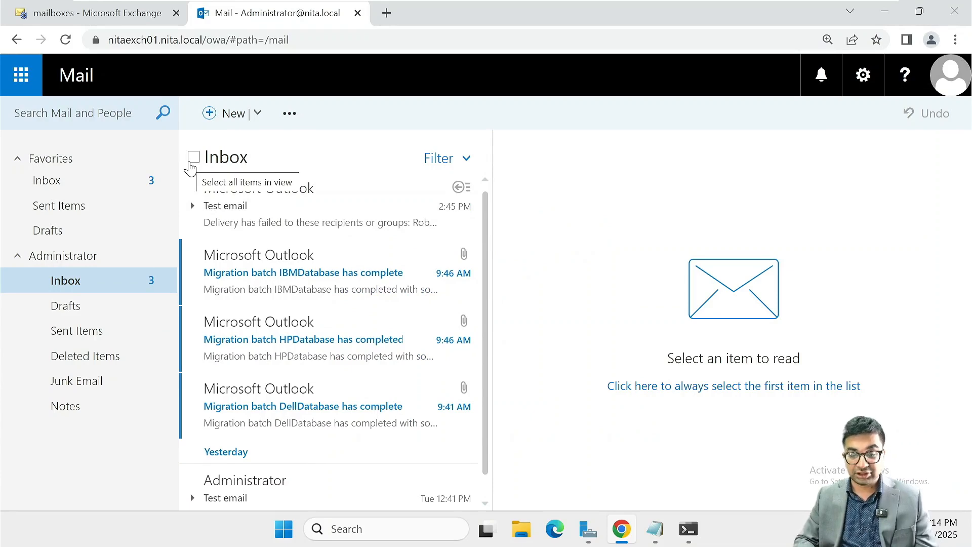
{"action": "left_click", "coordinate": [227, 114]}
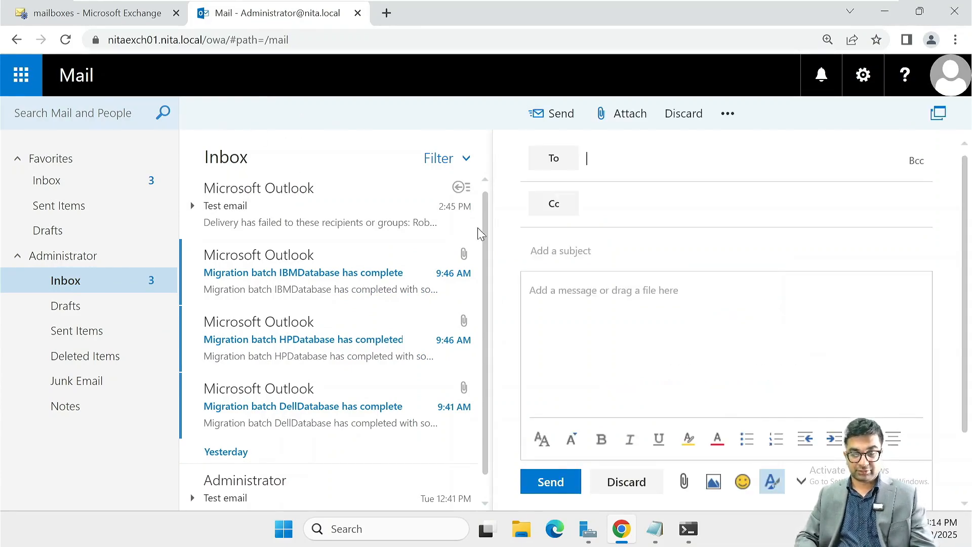
{"action": "type", "text": "An"}
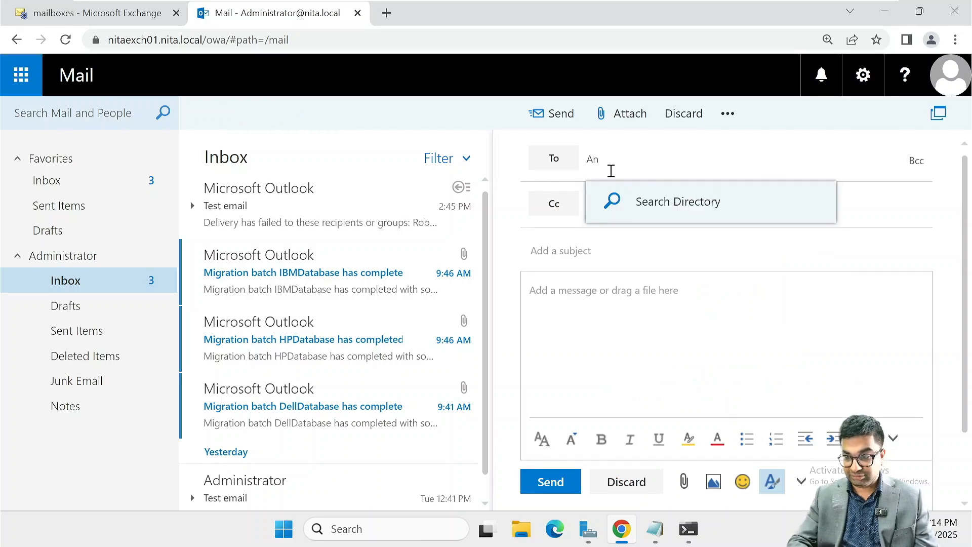
{"action": "type", "text": "gel"}
{"action": "key", "text": "Return"}
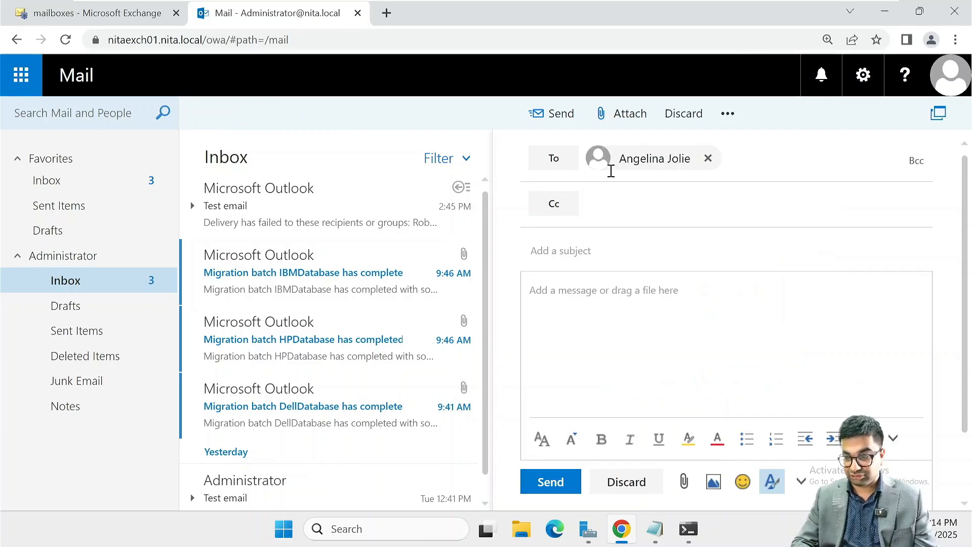
{"action": "key", "text": "Tab"}
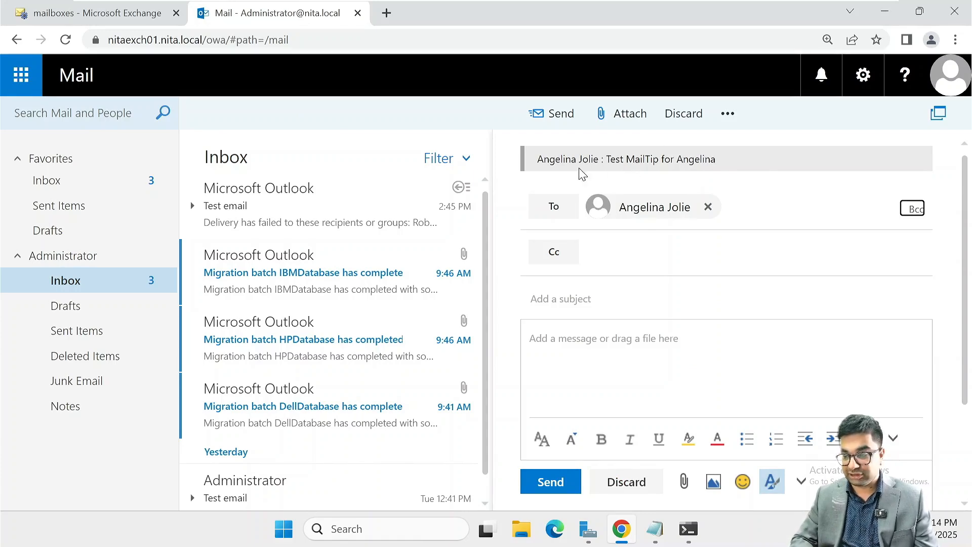
In a pop-out draft, enter subject 'This is the first email' and body 'This is just a test email', then send
{"action": "left_click", "coordinate": [939, 114]}
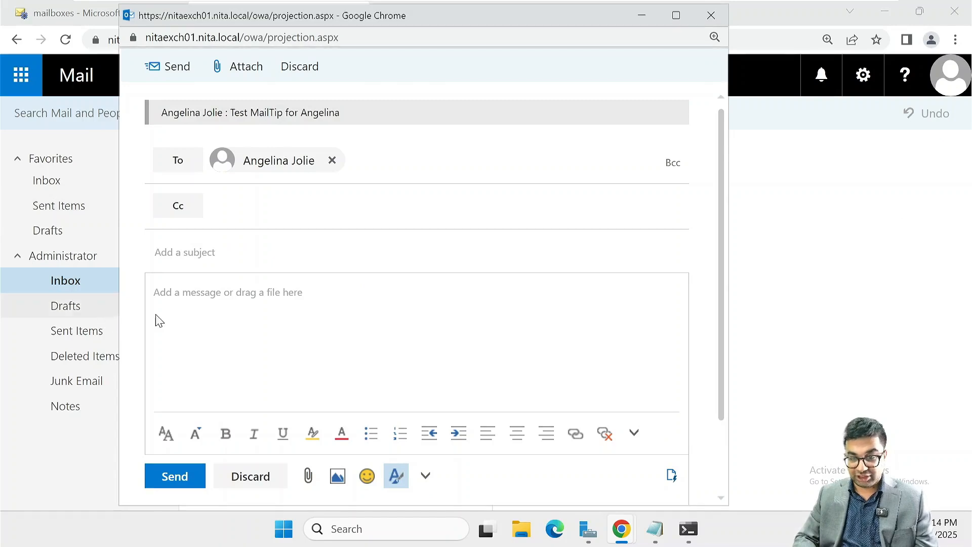
{"action": "left_click", "coordinate": [209, 252]}
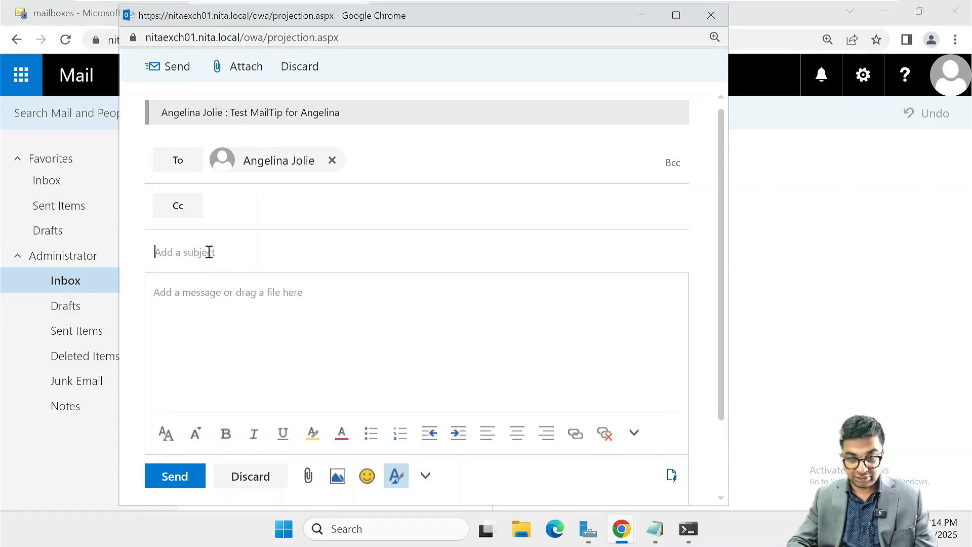
{"action": "type", "text": "This a"}
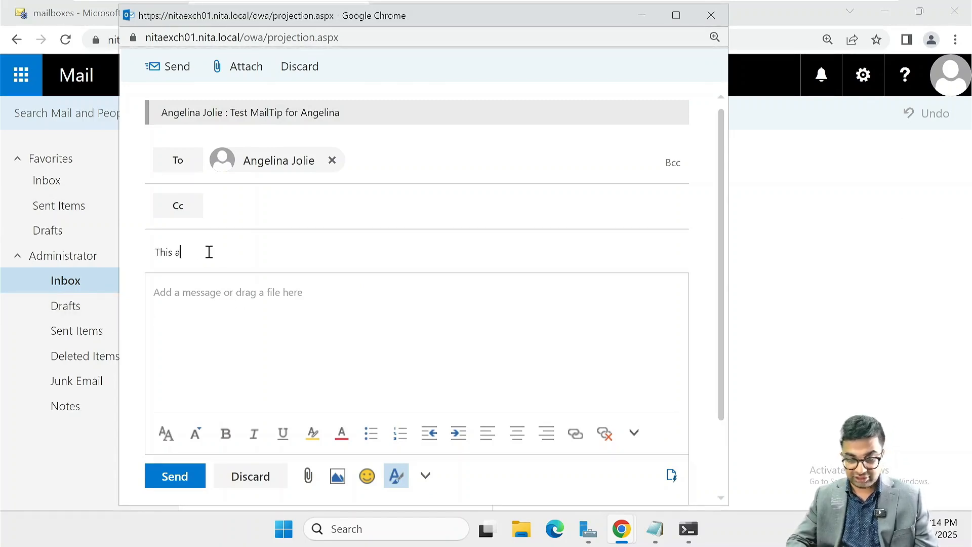
{"action": "key", "text": "BackSpace"}
{"action": "key", "text": "BackSpace"}
{"action": "type", "text": "is "}
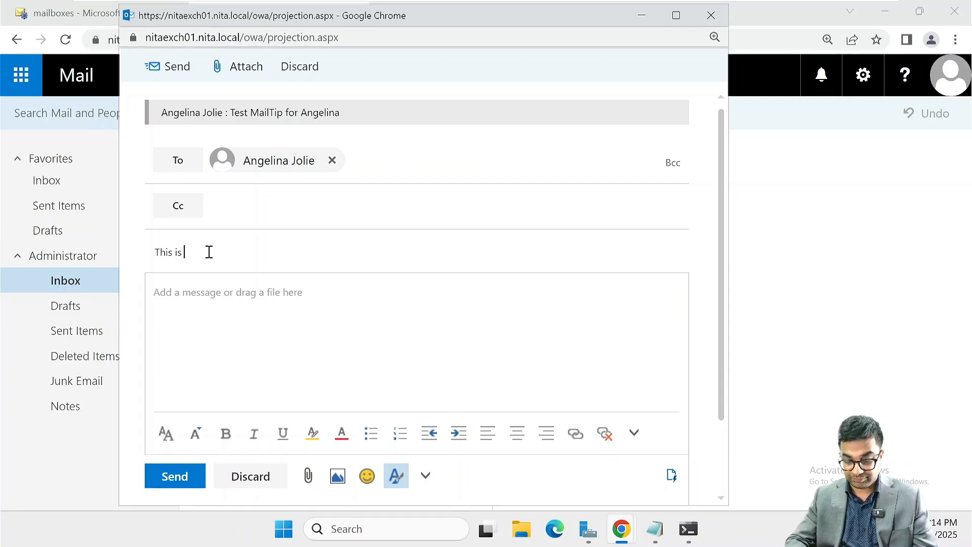
{"action": "type", "text": "the first email"}
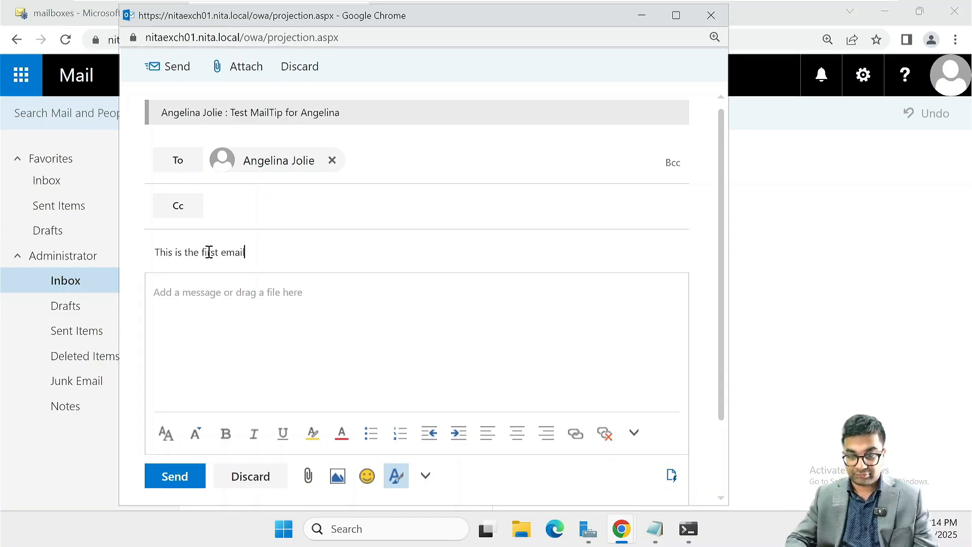
{"action": "key", "text": "Tab"}
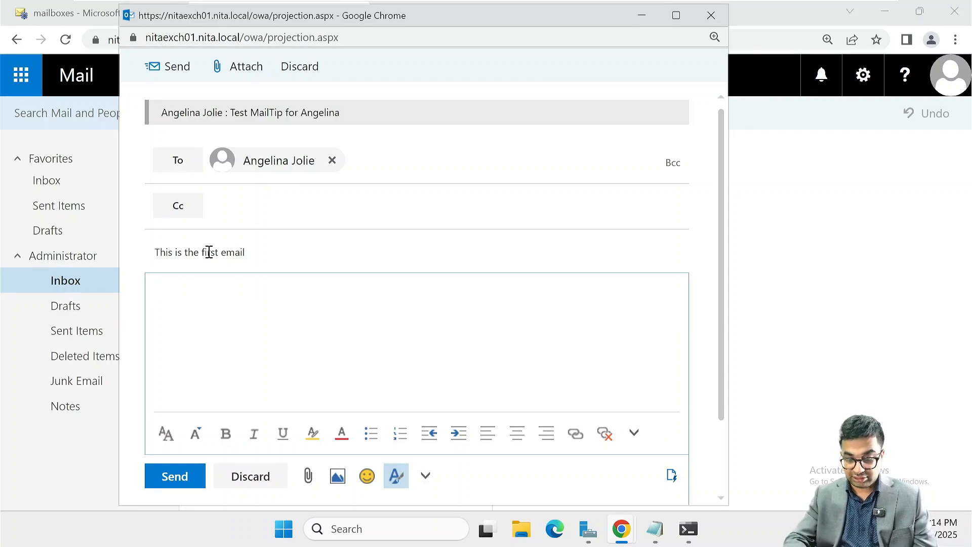
{"action": "type", "text": "This is just"}
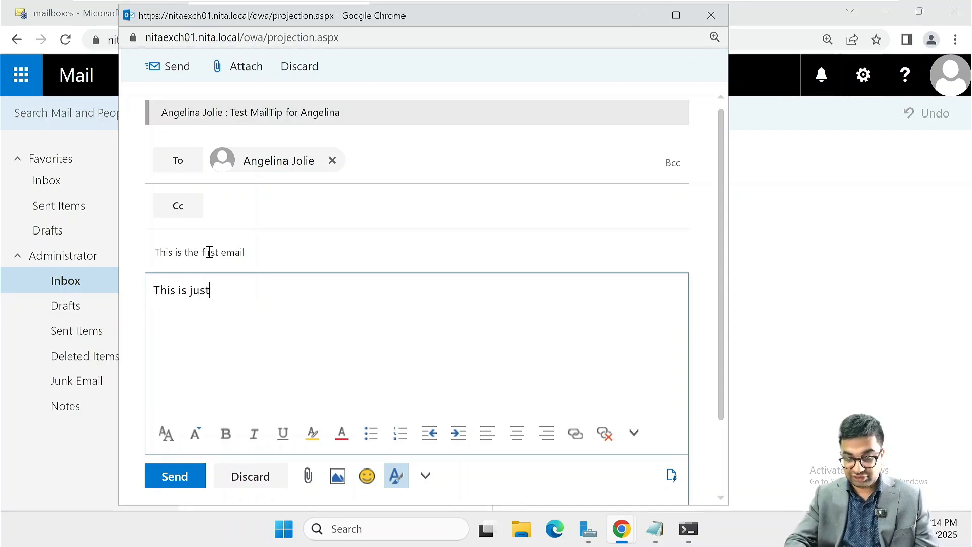
{"action": "type", "text": " a test eml"}
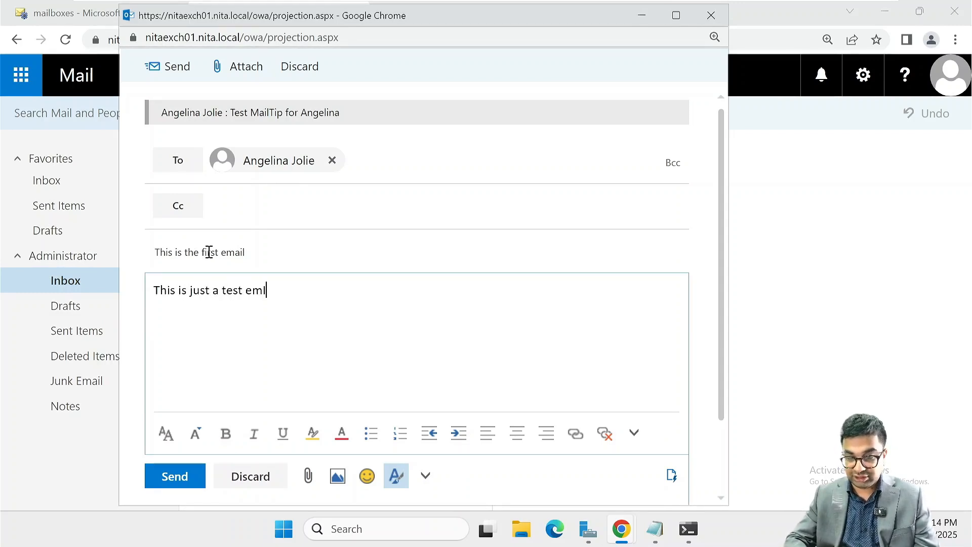
{"action": "type", "text": "AIL"}
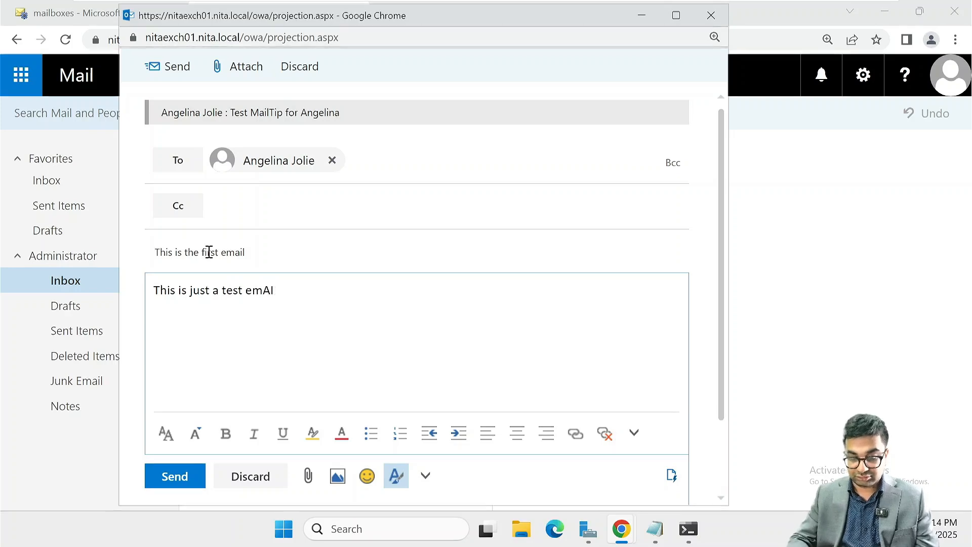
{"action": "type", "text": "ail"}
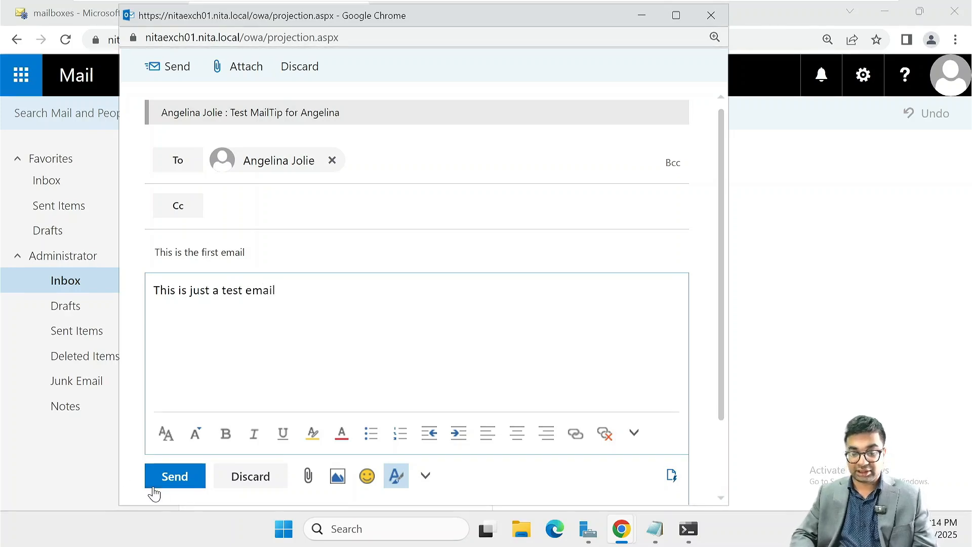
{"action": "left_click", "coordinate": [176, 487]}
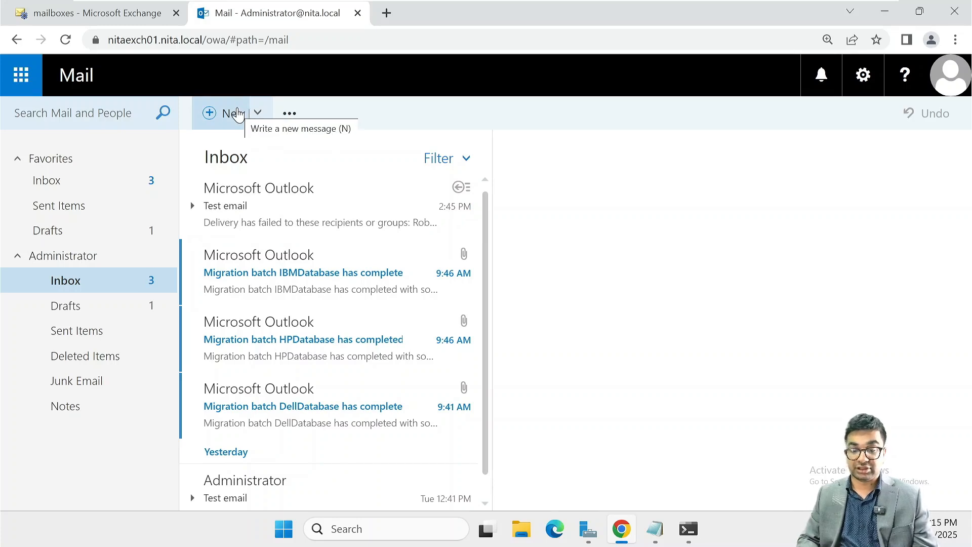
Start a second email in its own window, addressed to the English-MailTip user, revealing the MailTip
{"action": "left_click", "coordinate": [238, 114]}
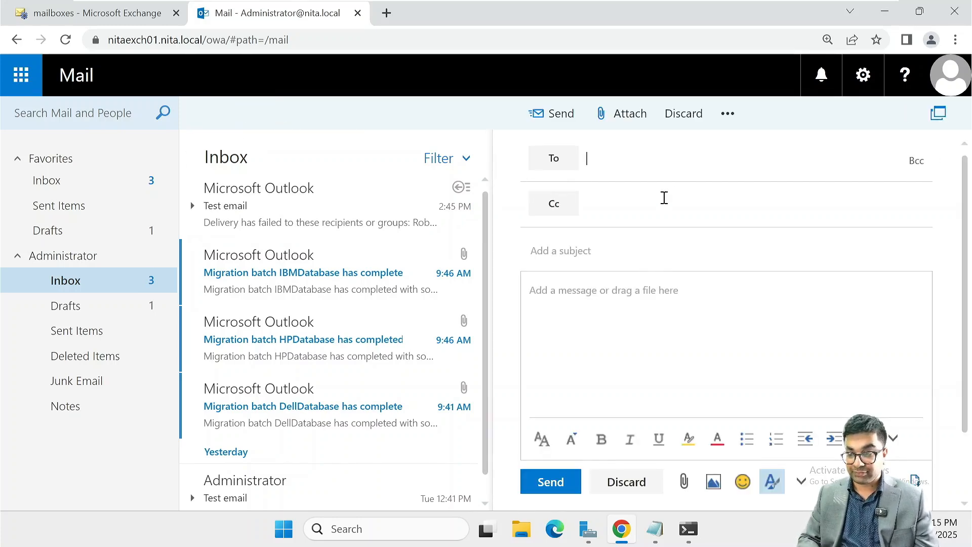
{"action": "left_click", "coordinate": [938, 113]}
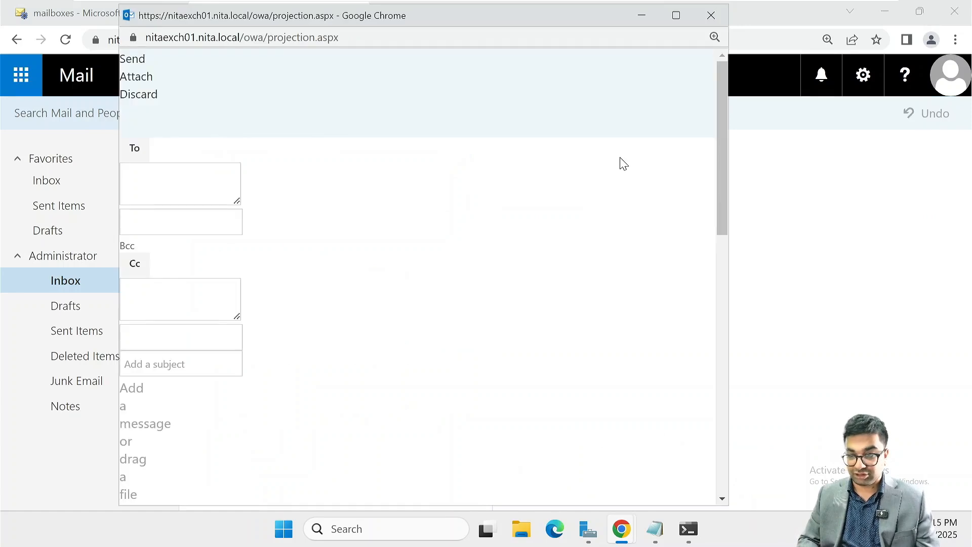
{"action": "left_click", "coordinate": [689, 34]}
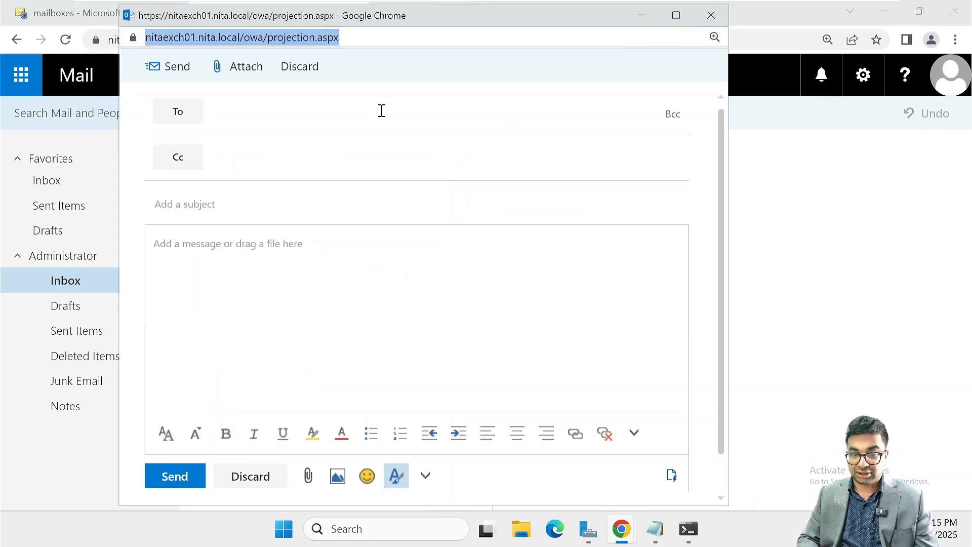
{"action": "left_click", "coordinate": [381, 111]}
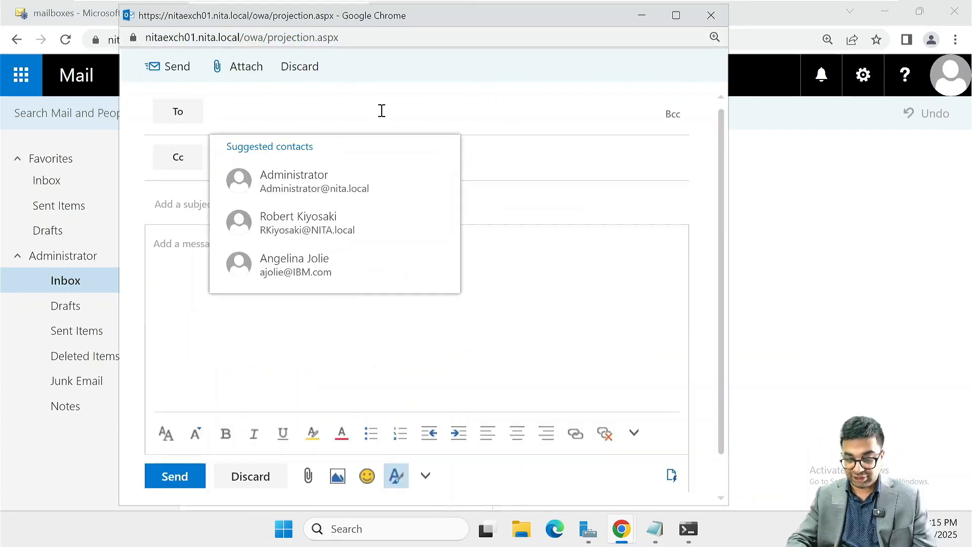
{"action": "type", "text": "ben"}
{"action": "key", "text": "Return"}
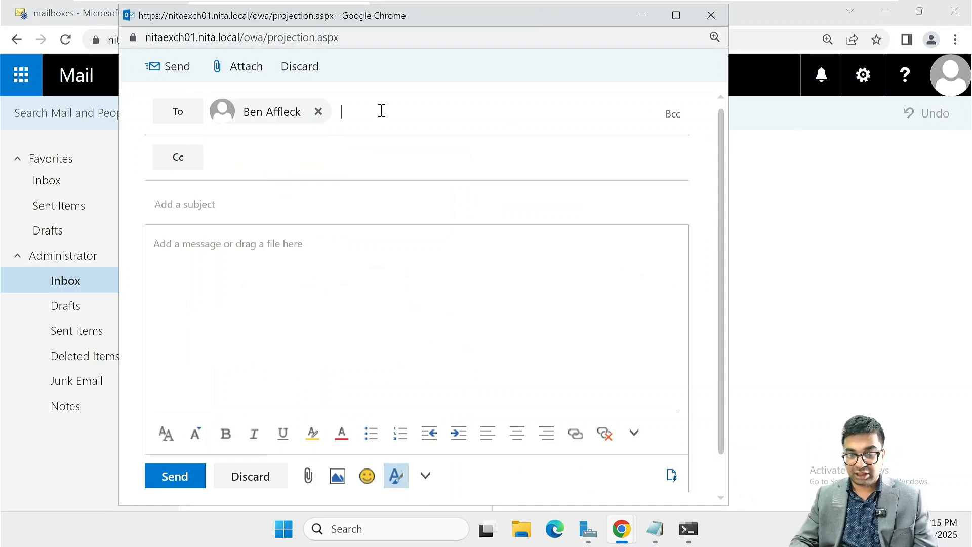
{"action": "left_click", "coordinate": [206, 201]}
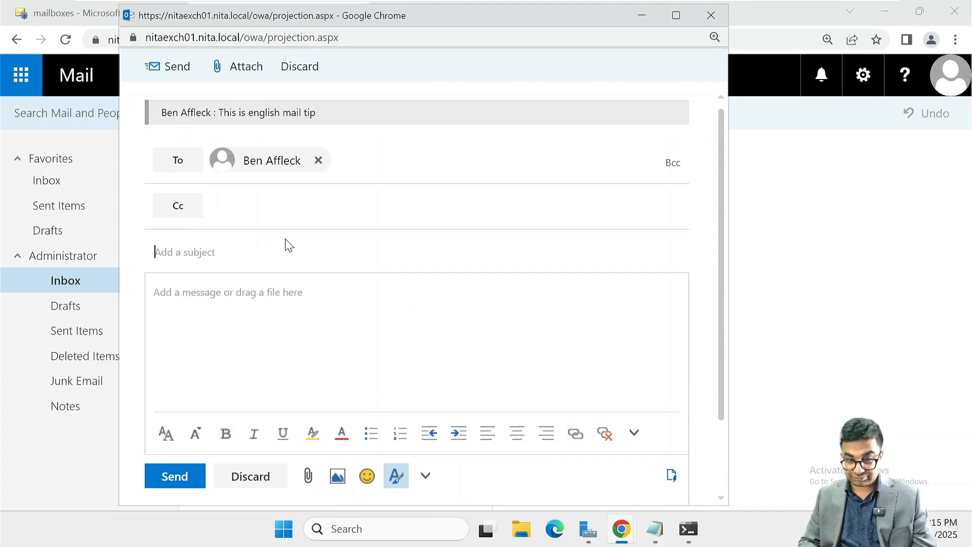
Enter subject 'Test Email' and body 'This is just a test email', then send it
{"action": "type", "text": "T"}
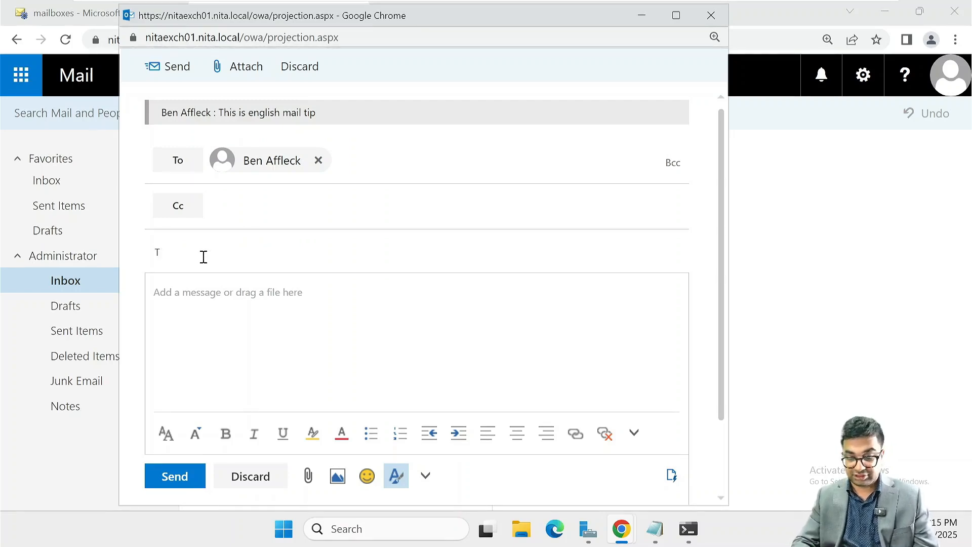
{"action": "type", "text": "hest Emal"}
{"action": "key", "text": "Tab"}
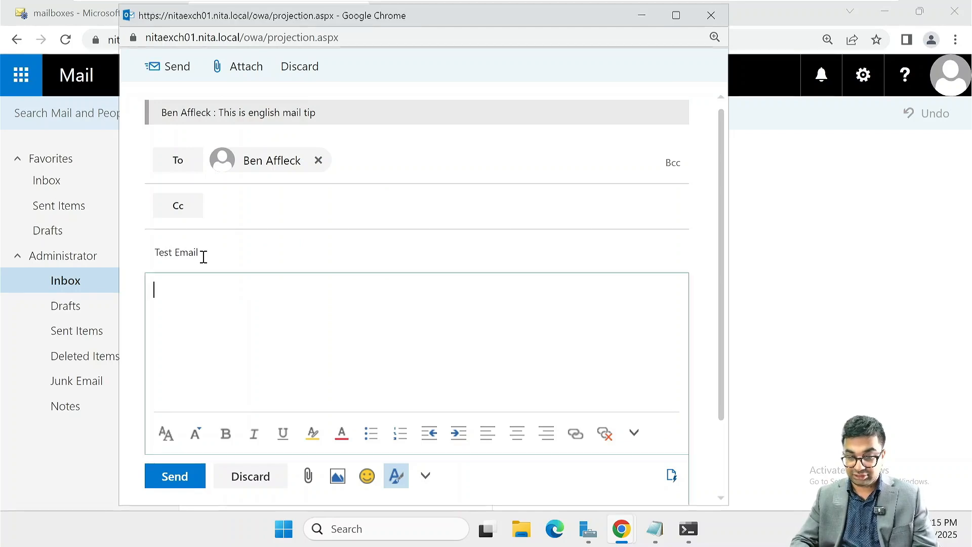
{"action": "type", "text": "This is "}
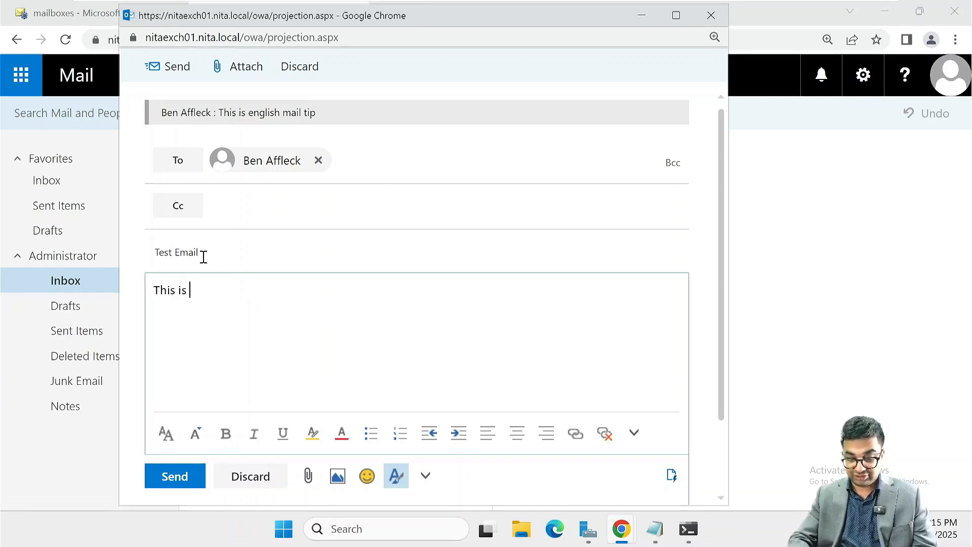
{"action": "type", "text": "just a test email"}
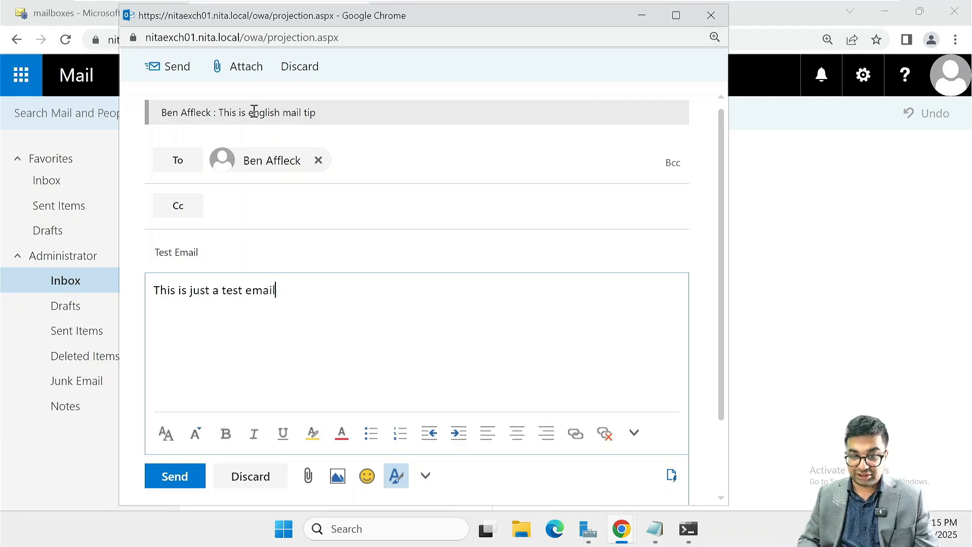
{"action": "left_click", "coordinate": [178, 481]}
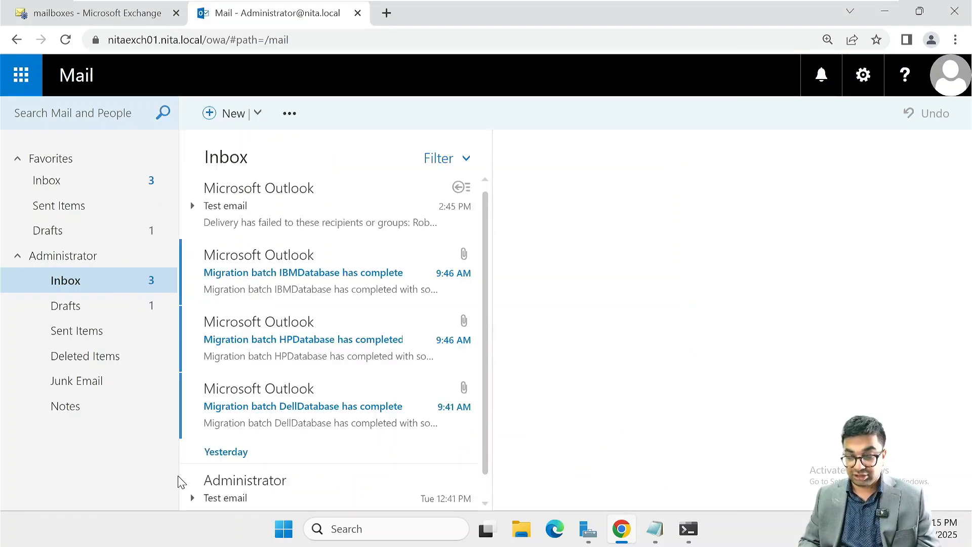
{"action": "left_click", "coordinate": [109, 303]}
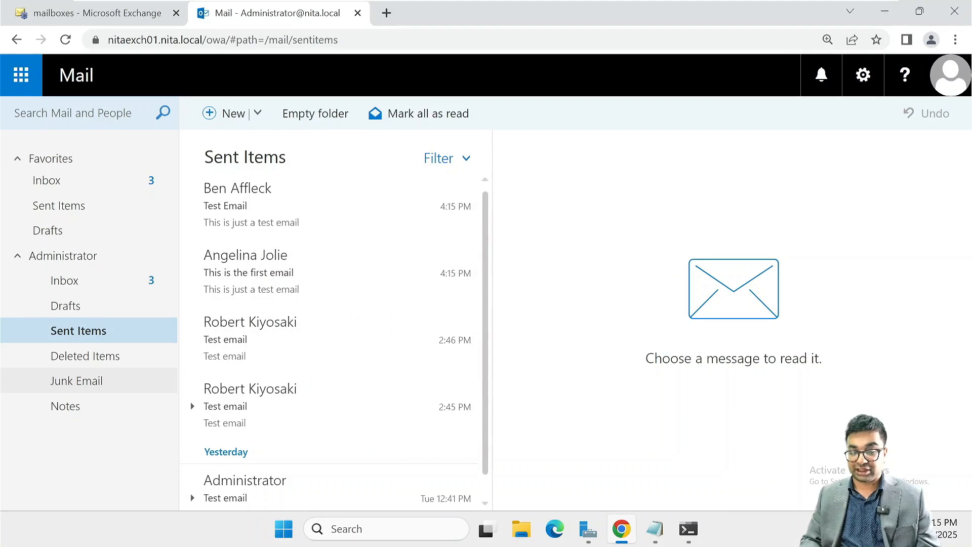
{"action": "left_click", "coordinate": [76, 285]}
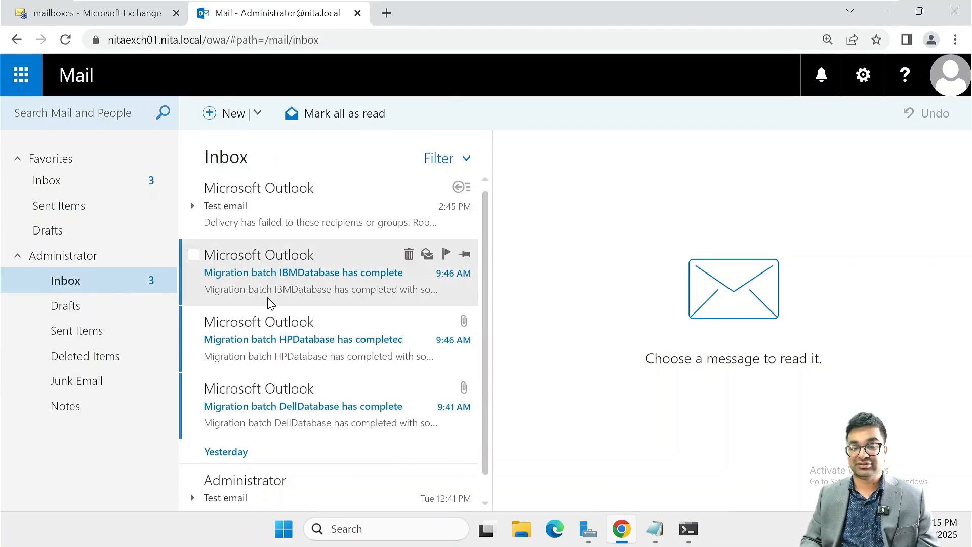